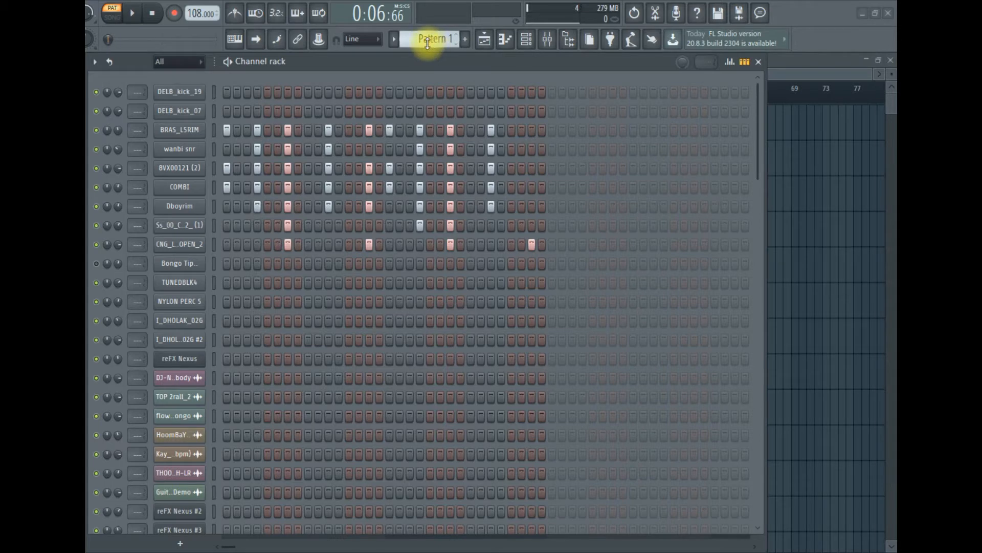
Step: Play back Pattern 1 and rename it "Drum pattern 1"
key(space)
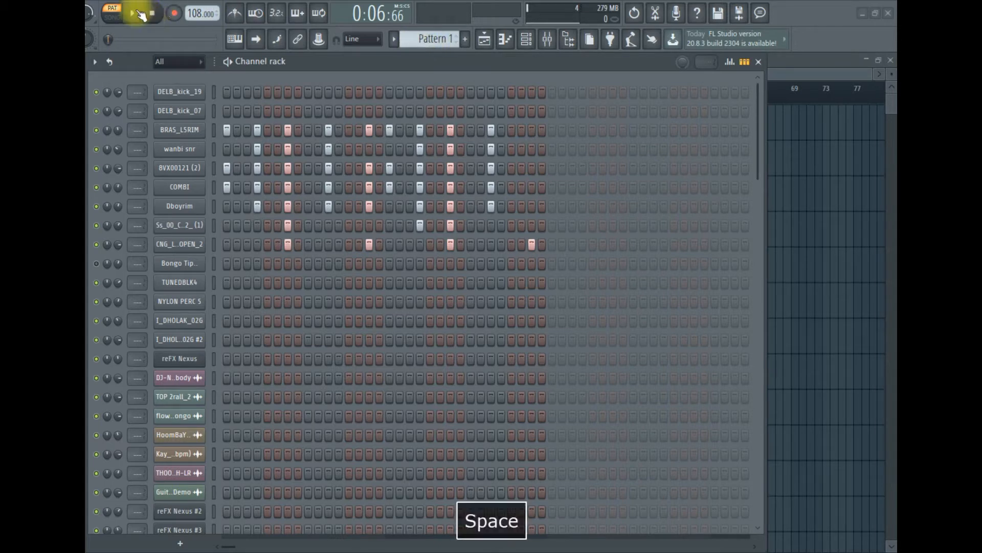
click(432, 39)
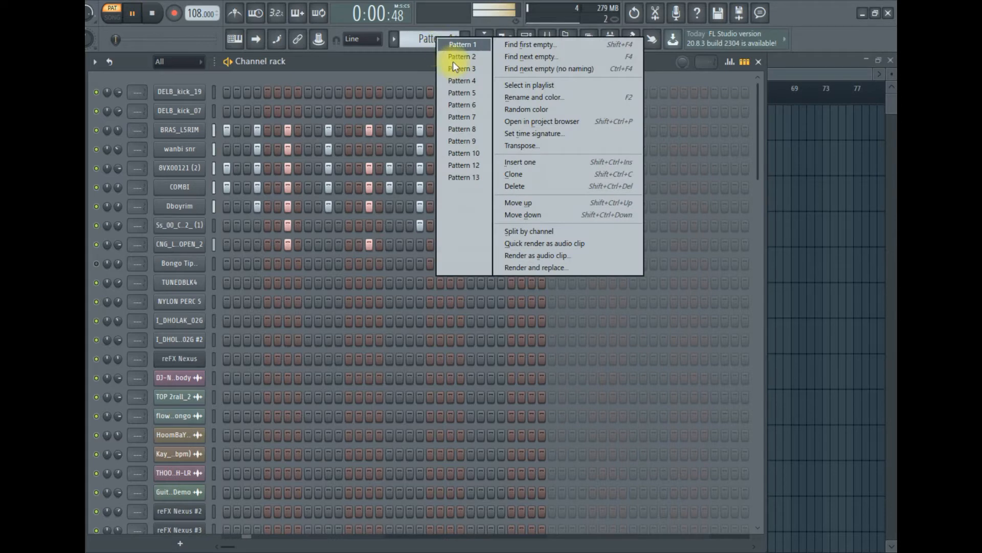
click(536, 97)
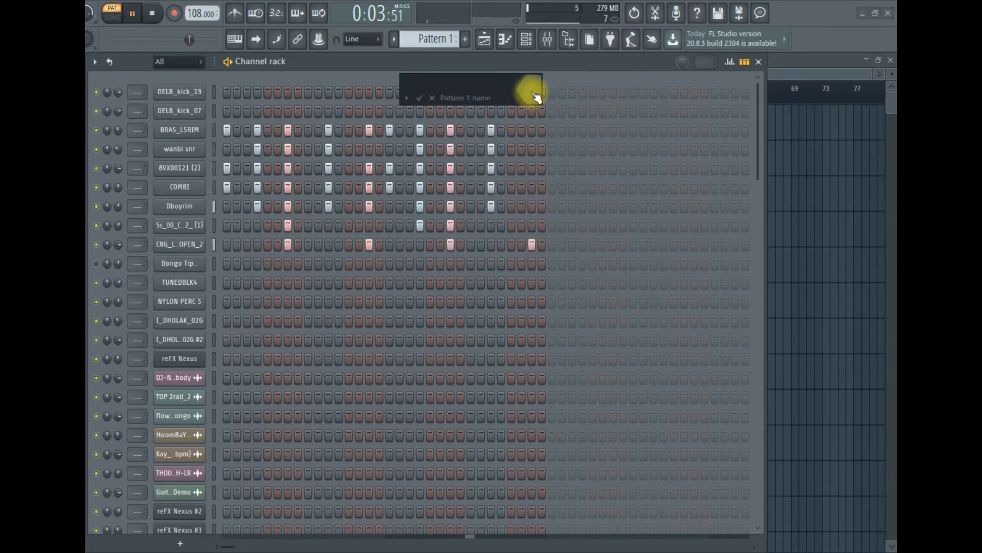
text(Drum)
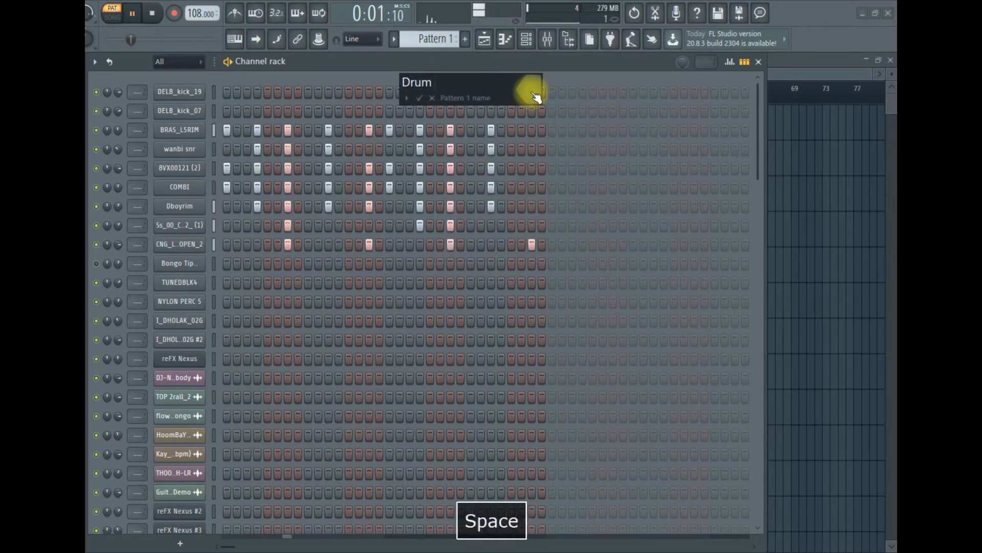
text( pattern)
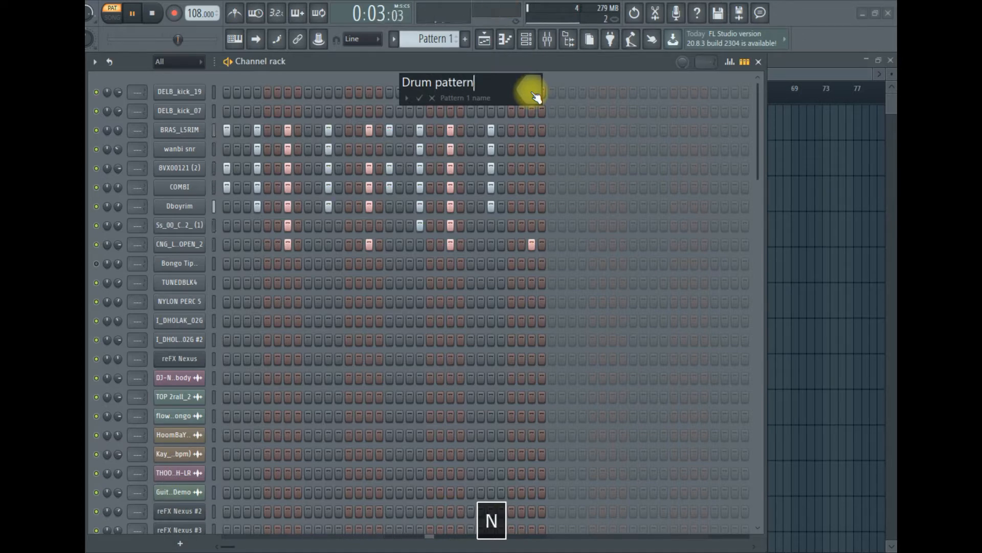
key(Return)
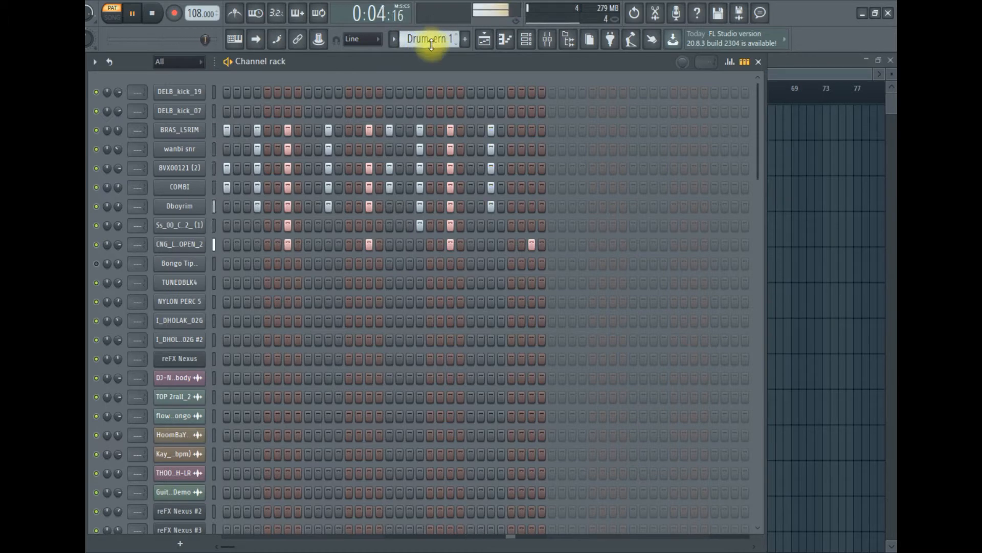
key(space)
Step: Switch to Pattern 2, audition it and rename it "Chorus drum pattern"
scroll(432, 41, down, 1)
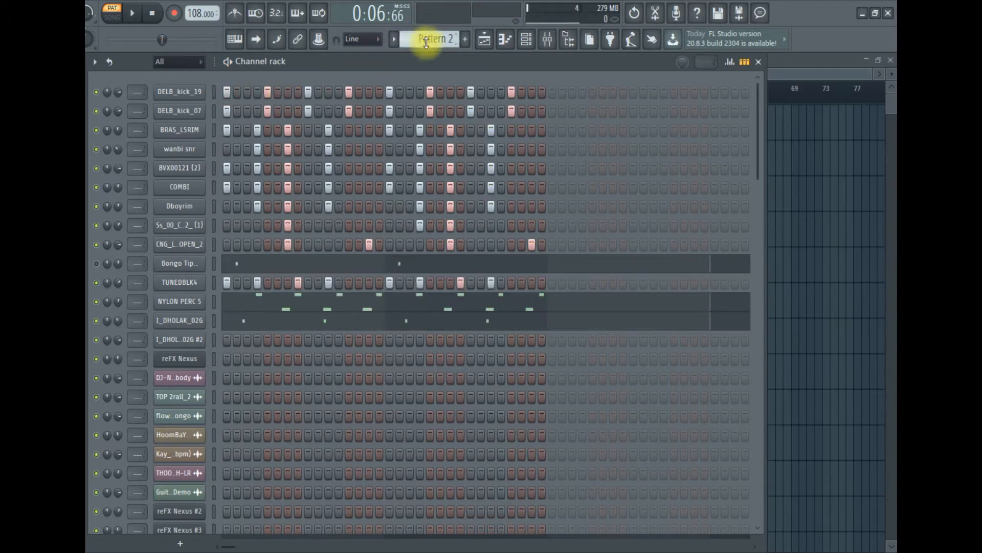
click(427, 41)
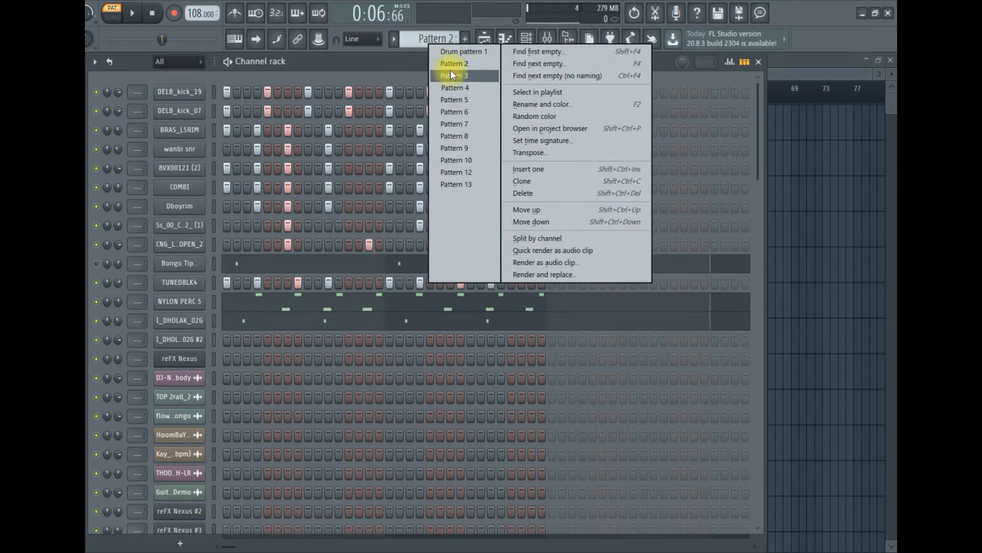
key(space)
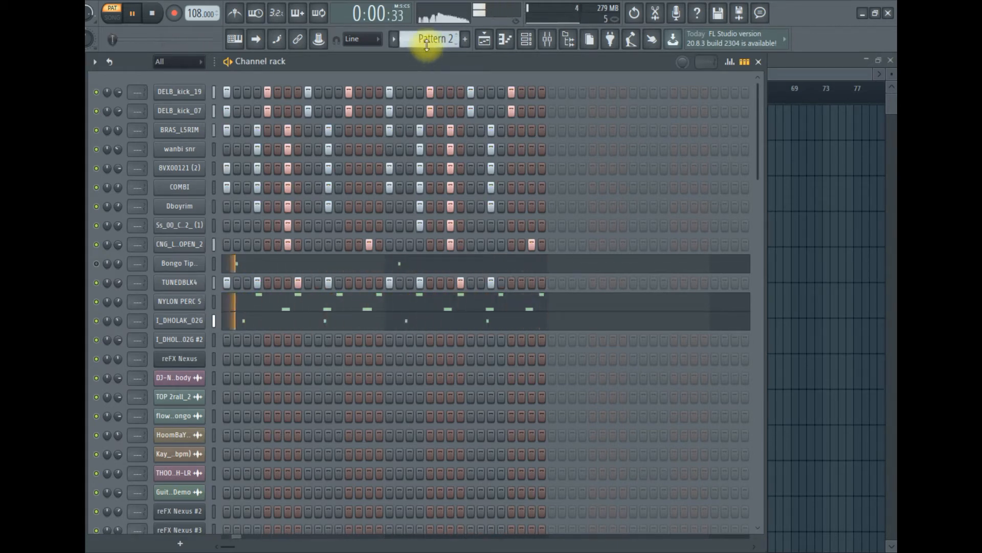
key(space)
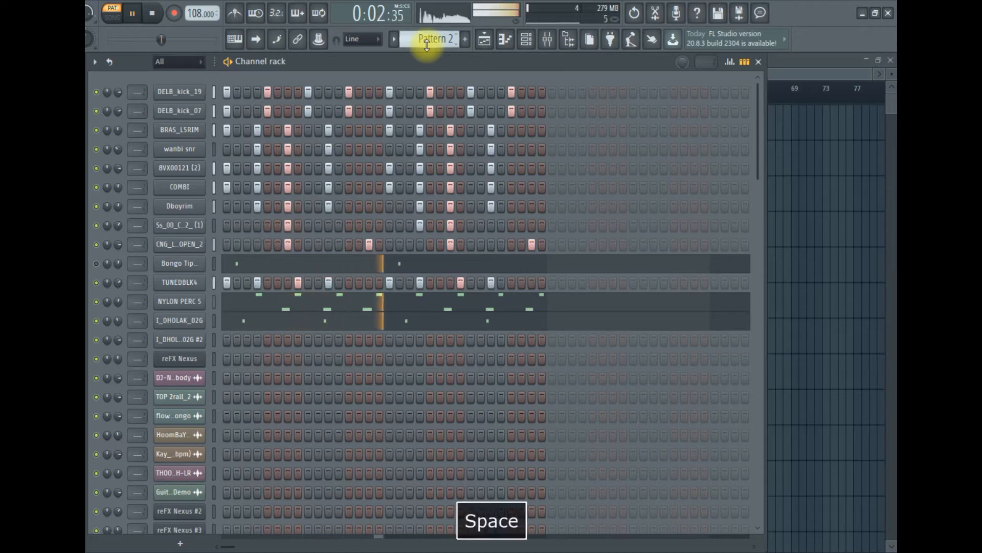
click(427, 45)
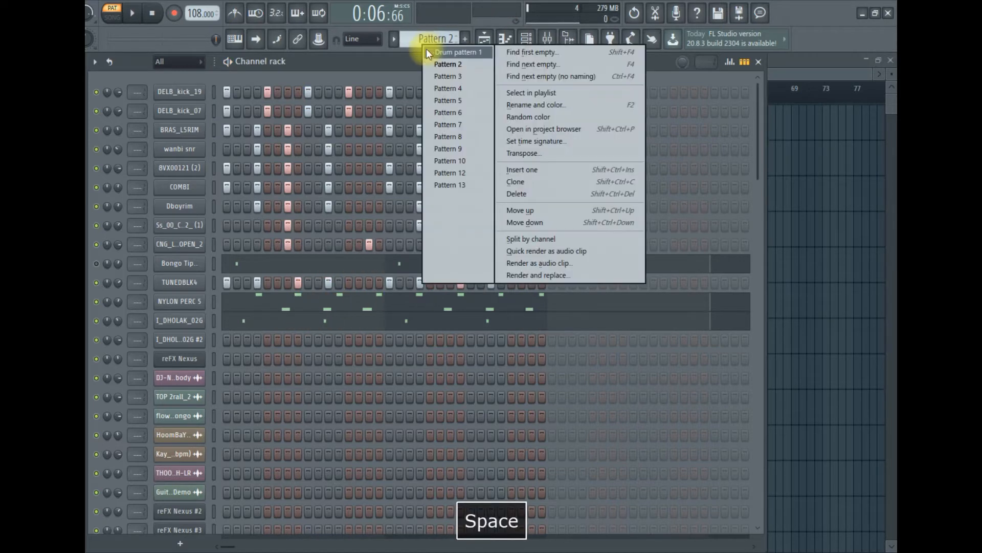
click(518, 105)
key(Caps_Lock)
text(C)
key(Caps_Lock)
text(ho)
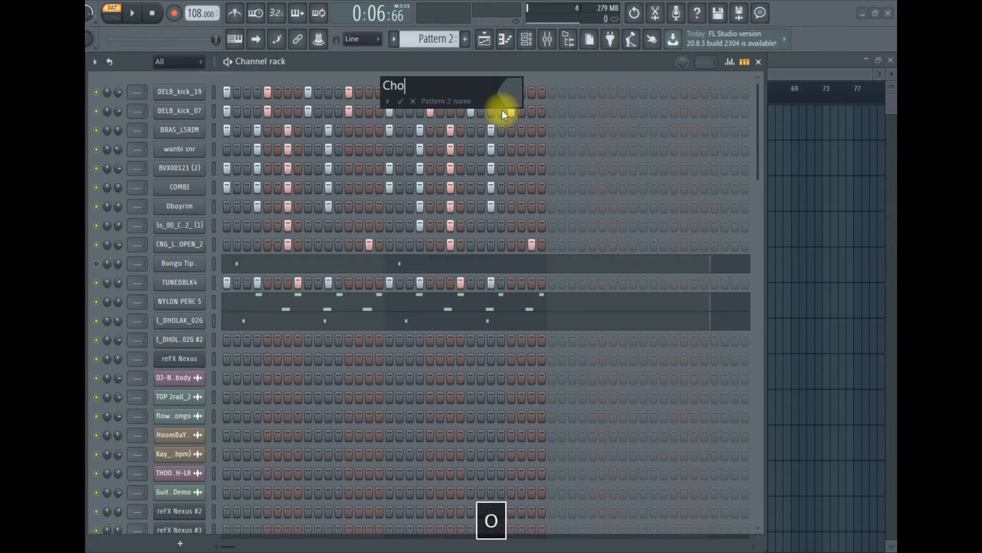
text(rus drum )
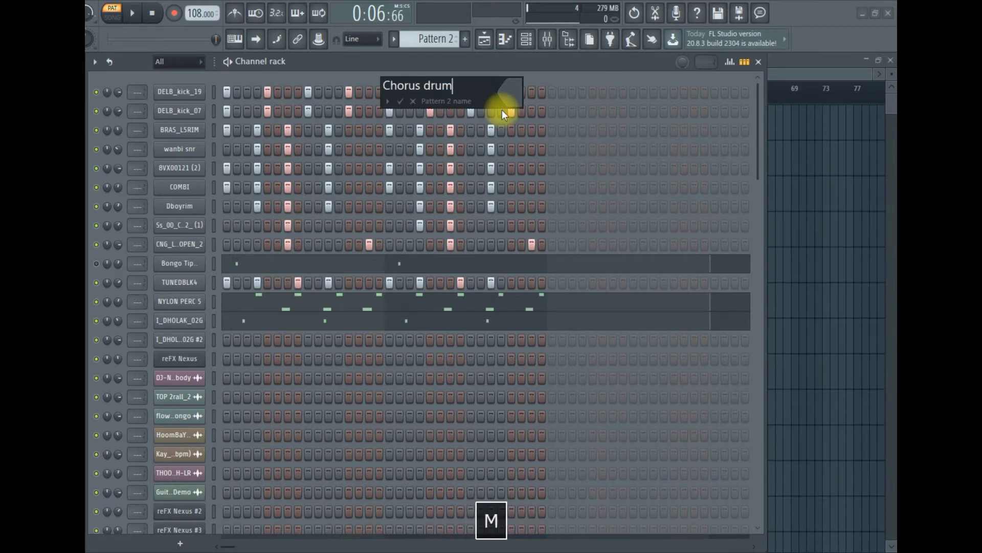
text(pattern)
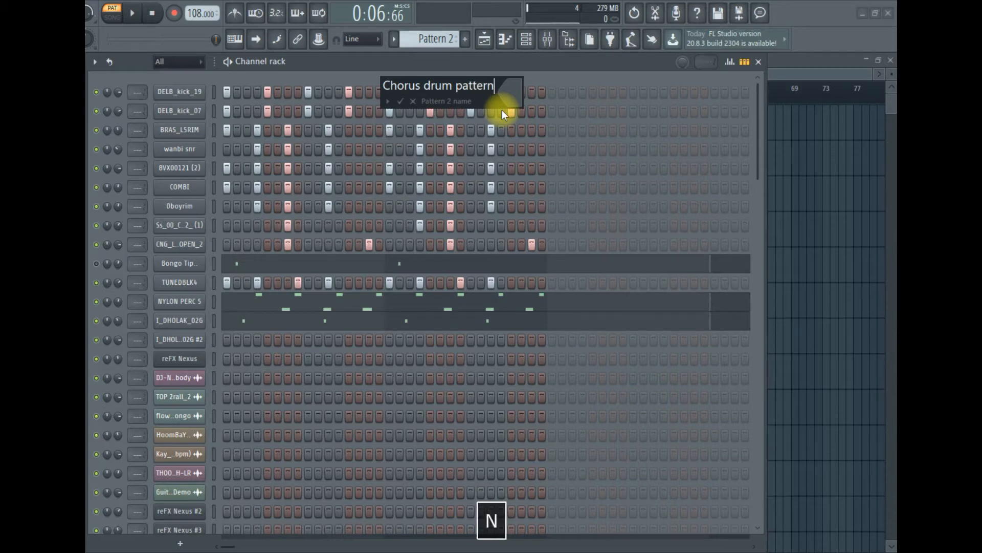
key(Return)
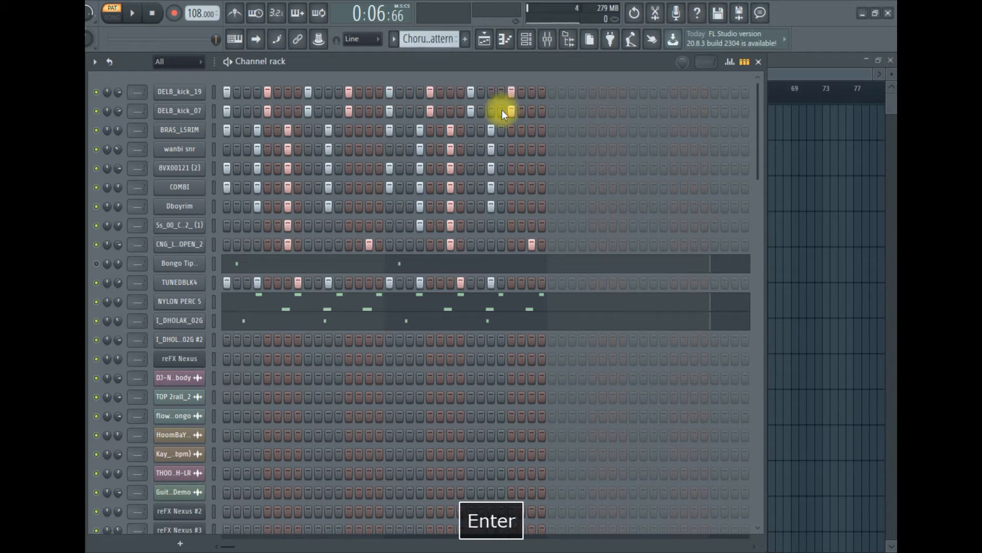
Step: Switch to Pattern 3, listen to it and rename it "Chord 1"
scroll(454, 41, down, 1)
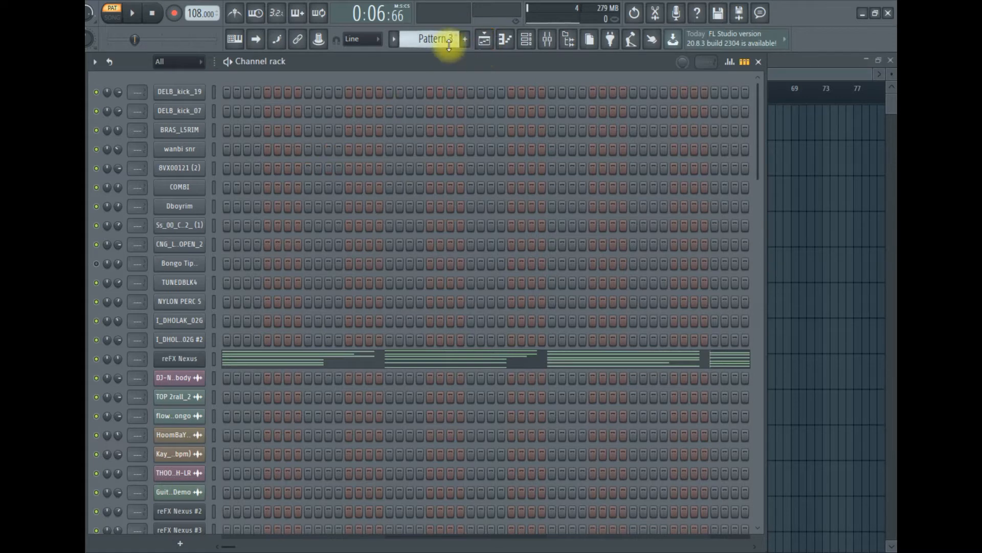
key(space)
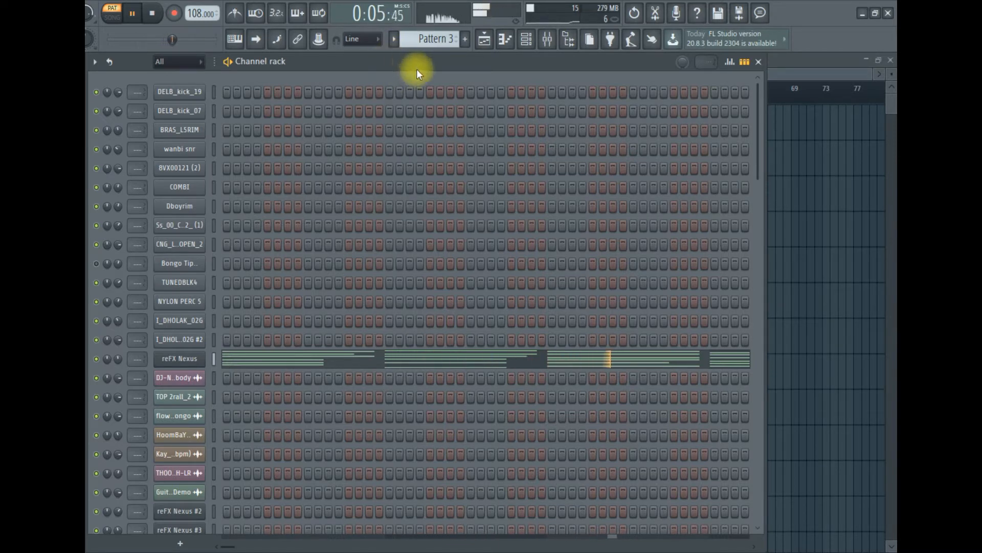
key(space)
click(428, 40)
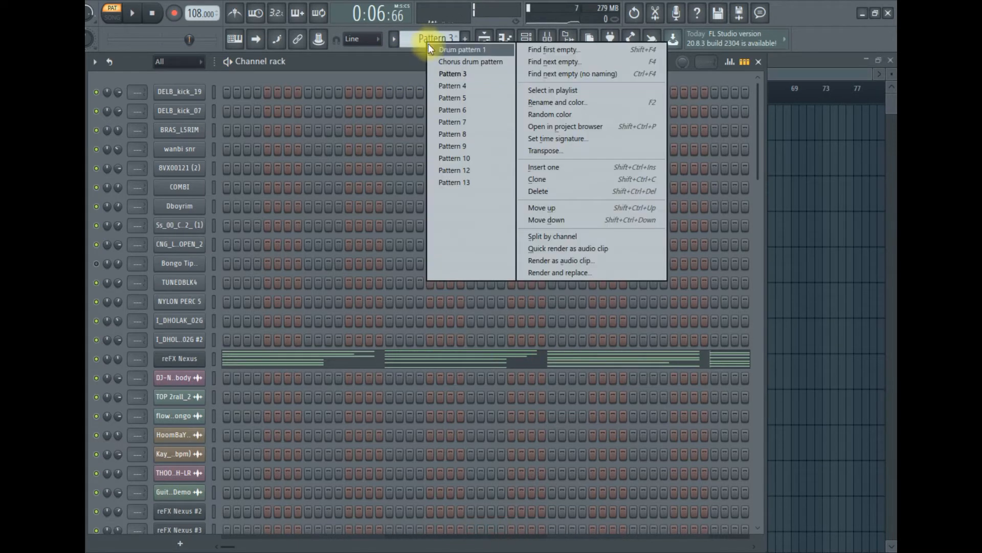
click(543, 104)
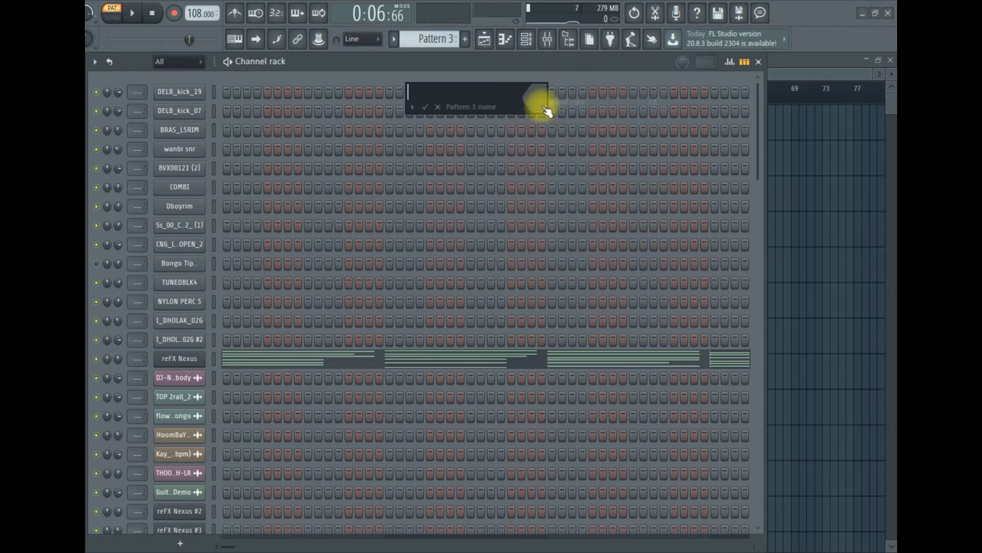
key(Caps_Lock)
text(C)
key(Caps_Lock)
text(hor)
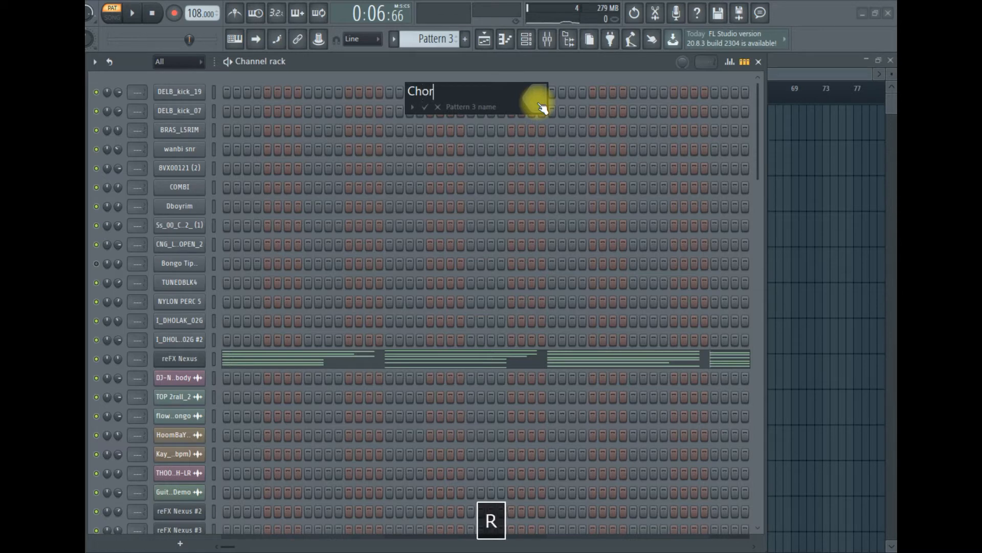
text(d 1)
key(Return)
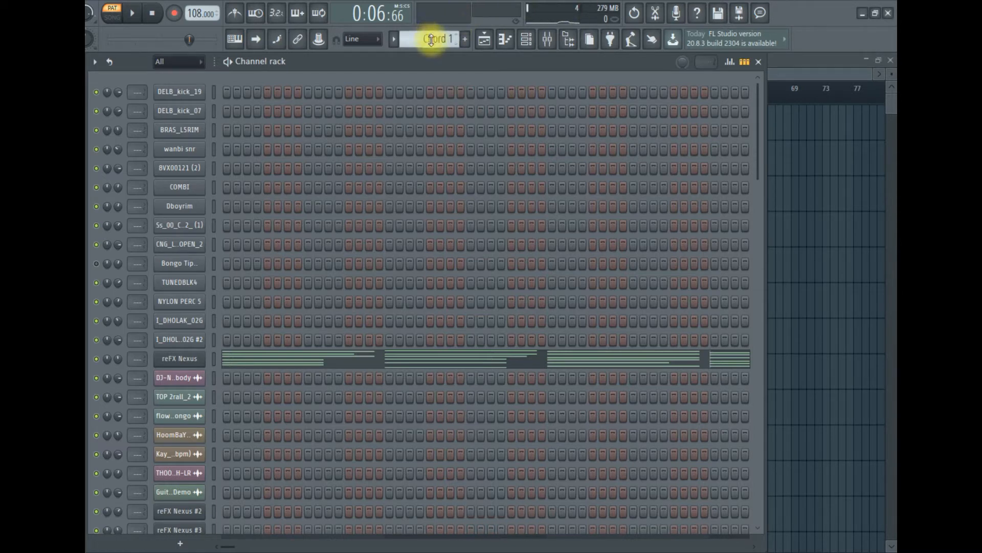
Step: Switch to Pattern 4, play it back and rename it "Horns"
drag(426, 39, 433, 28)
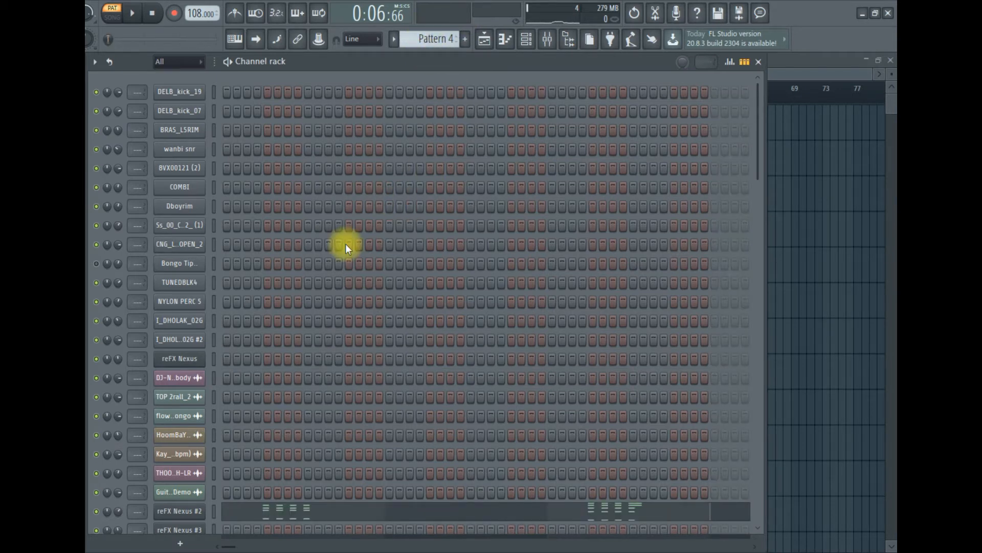
scroll(409, 266, down, 3)
key(space)
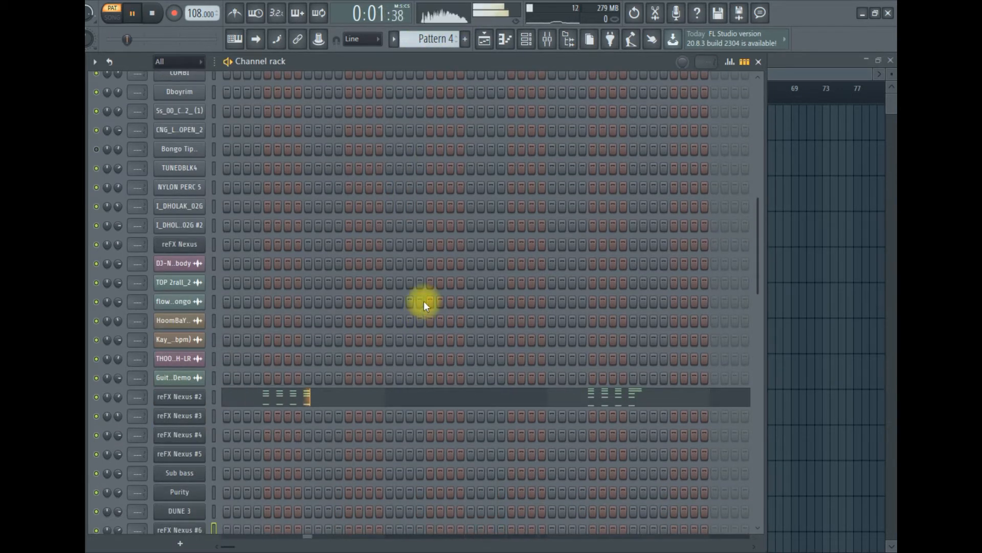
key(space)
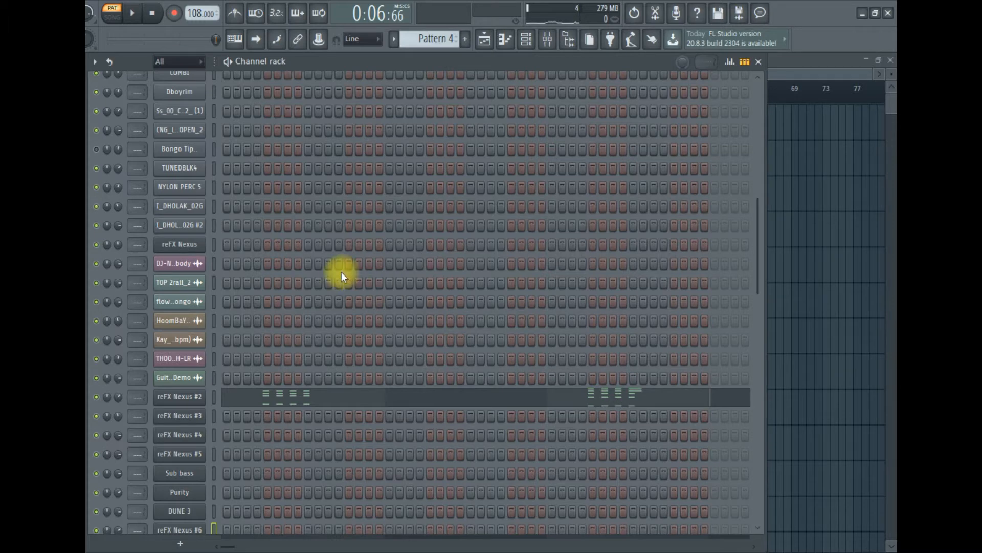
key(F2)
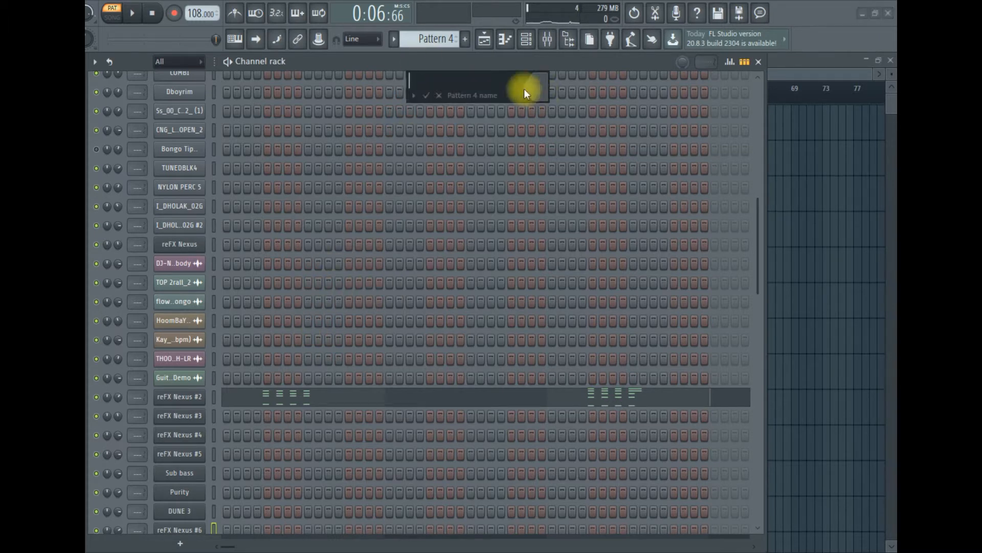
key(Caps_Lock)
text(Horns)
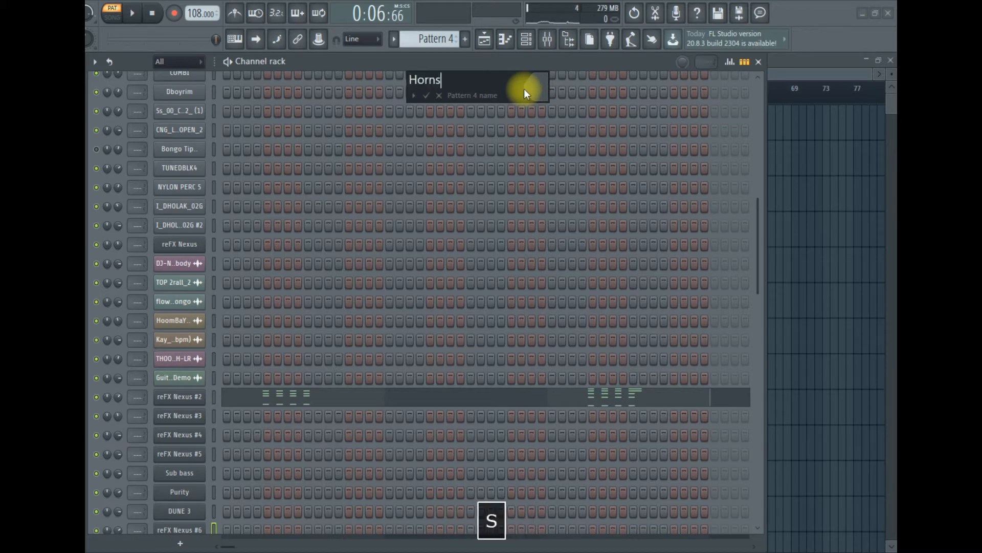
key(Return)
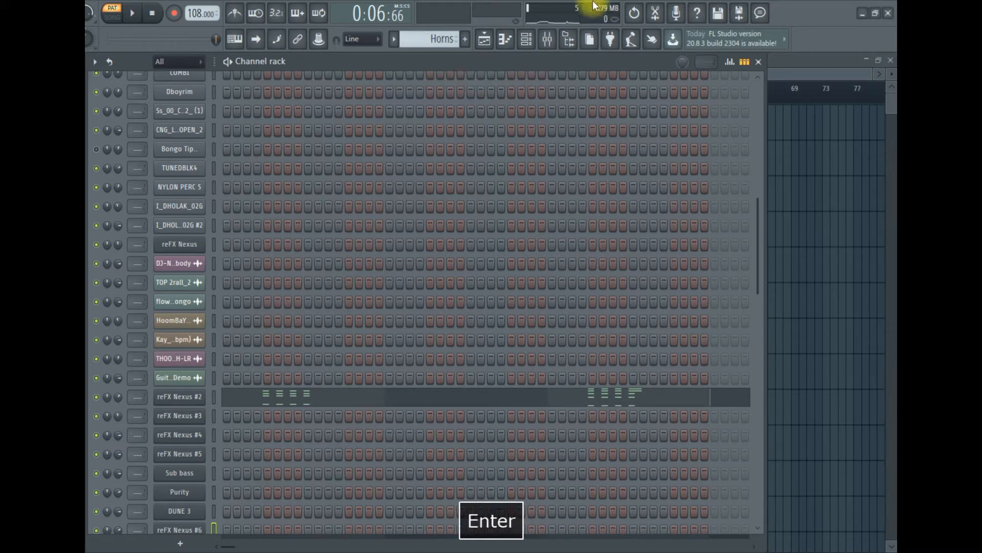
Step: Switch to Pattern 5, audition it and rename it "Guitar chord"
scroll(423, 43, down, 1)
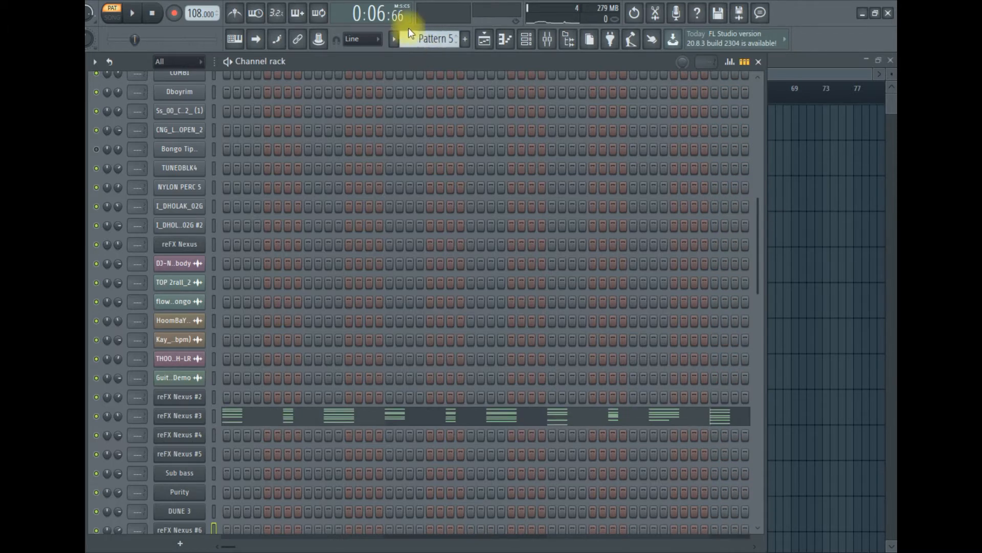
key(space)
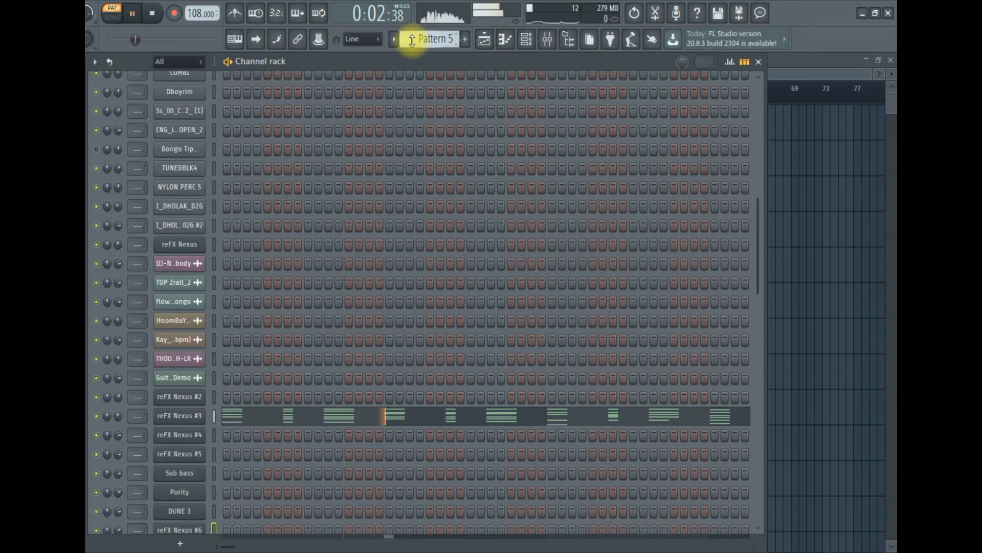
key(space)
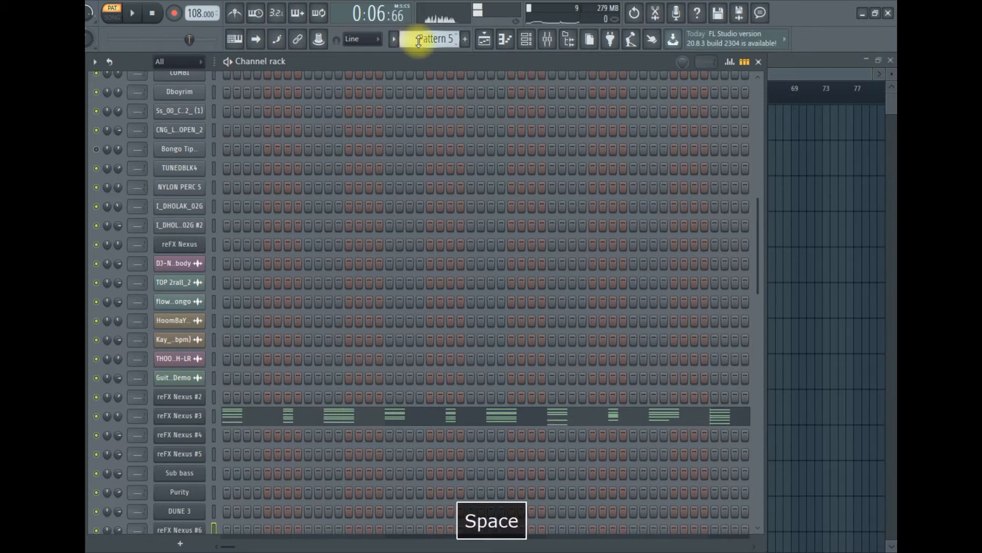
click(418, 41)
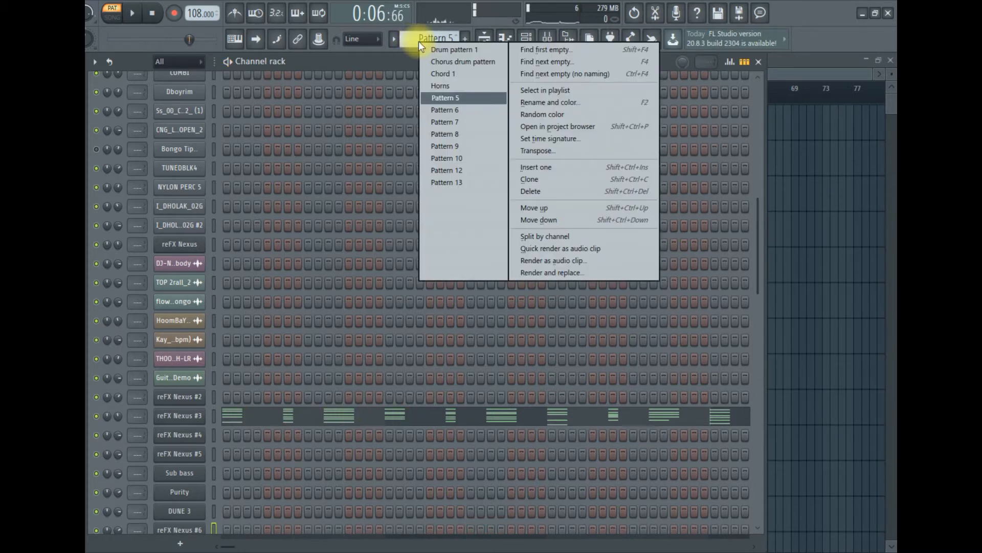
click(543, 101)
key(Caps_Lock)
text(Guitar cho)
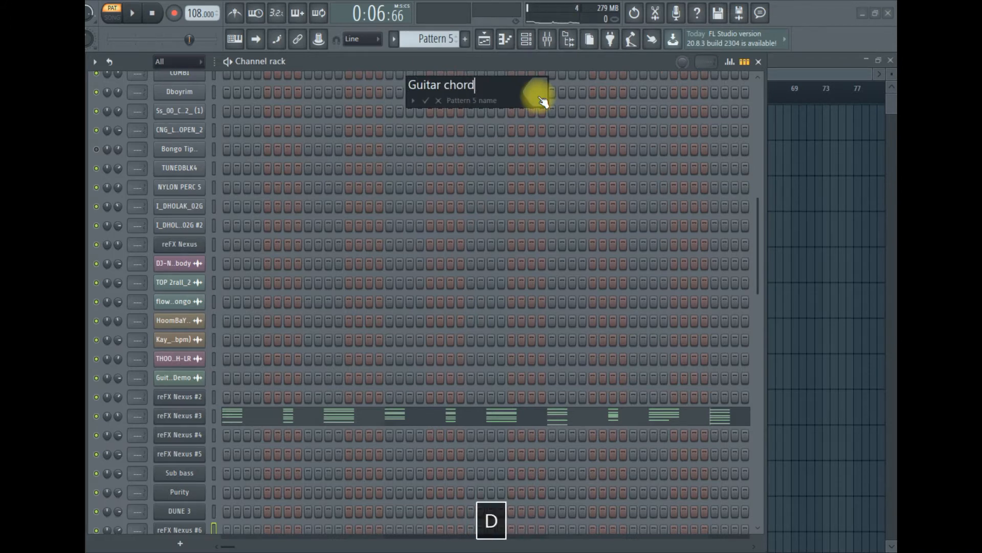
text(rd)
key(Return)
Step: Switch to Pattern 6, audition it and compare it with the Guitar chord pattern
scroll(439, 35, down, 1)
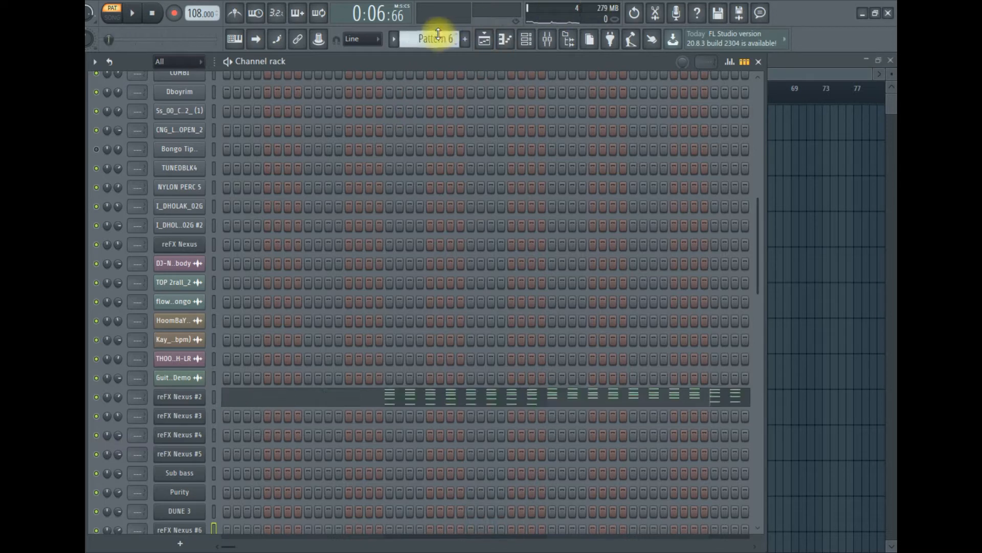
key(space)
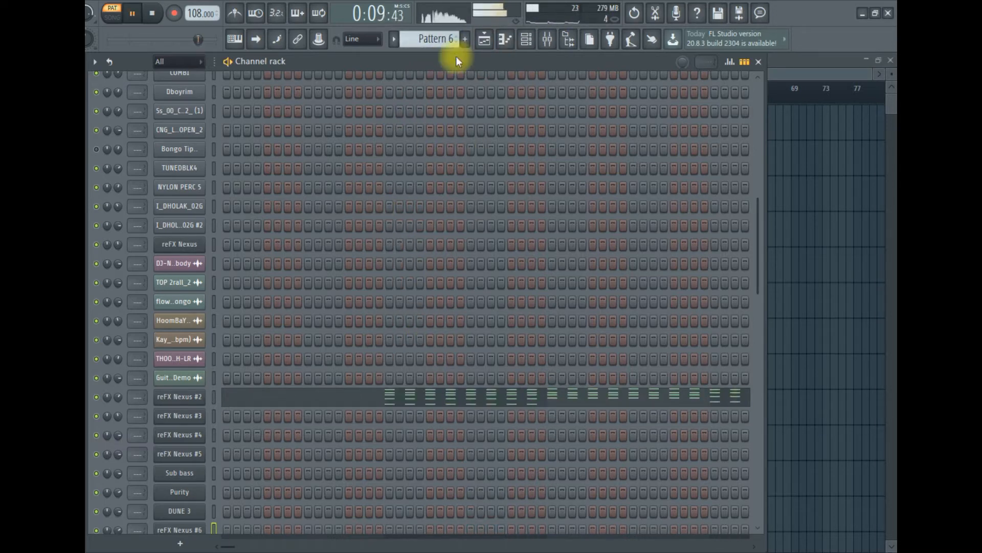
key(space)
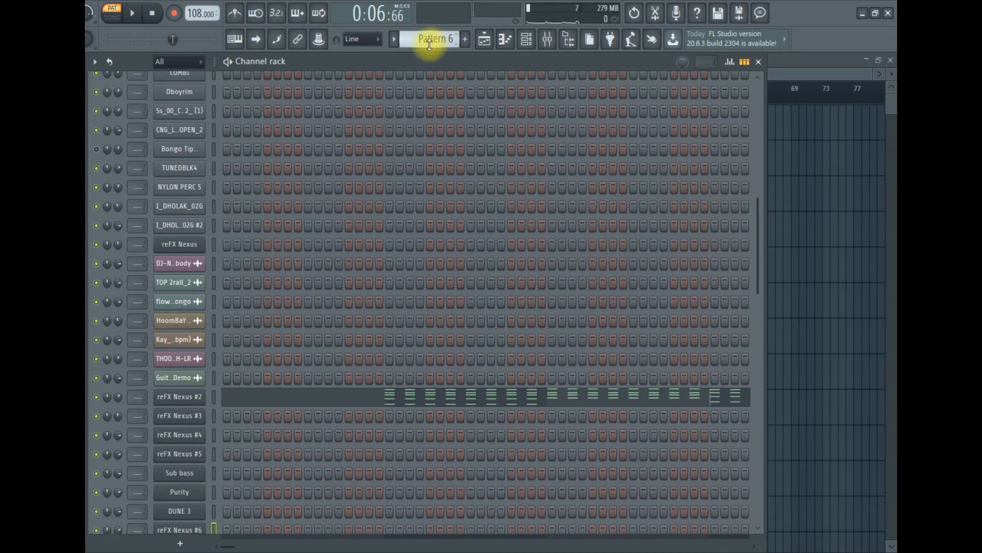
scroll(425, 45, up, 1)
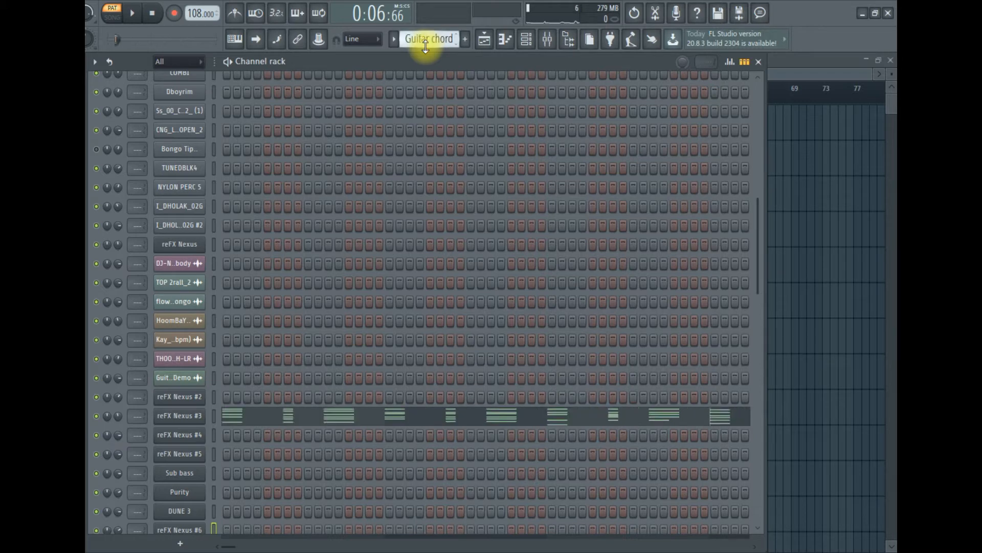
click(423, 45)
click(407, 38)
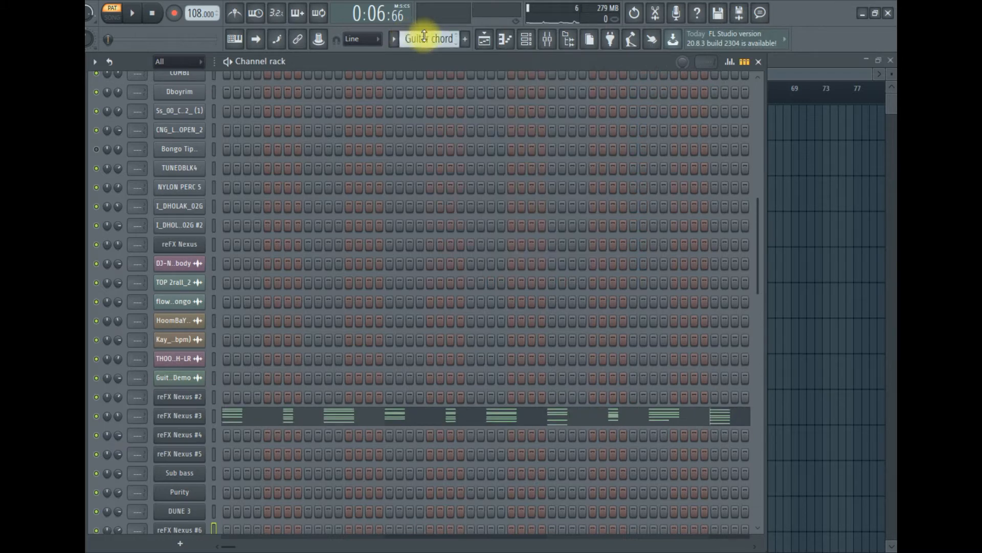
scroll(407, 38, down, 1)
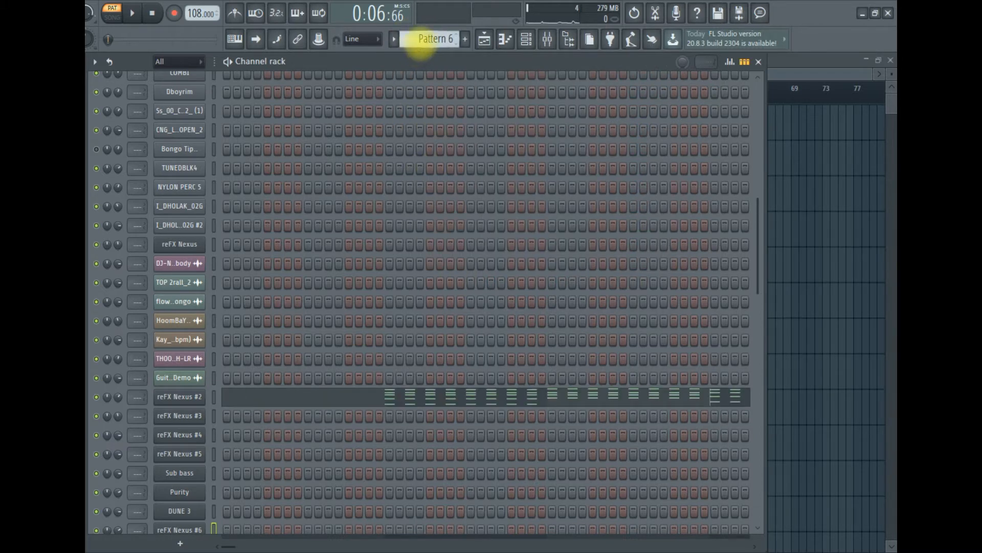
Step: Rename Pattern 6 as "Horns 2"
click(419, 41)
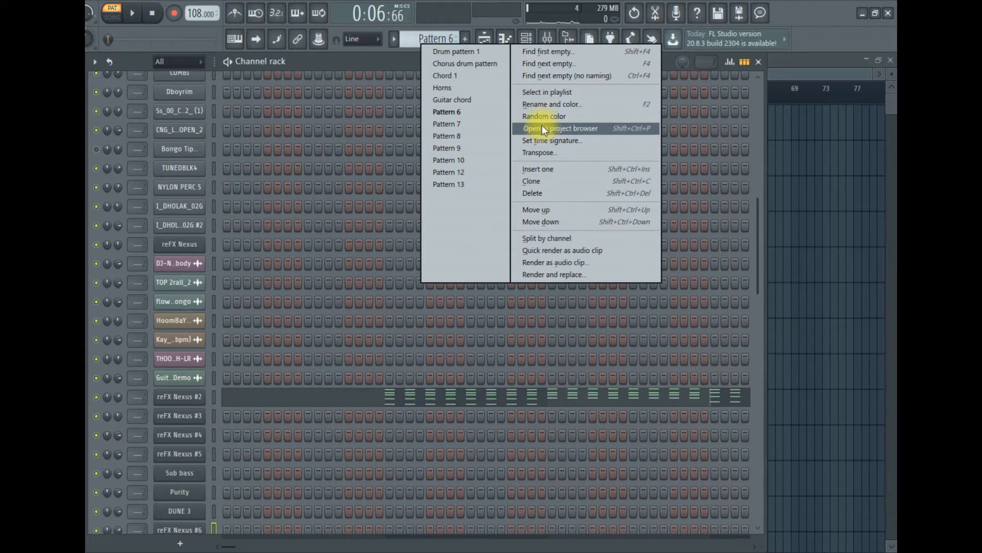
click(551, 104)
key(Caps_Lock)
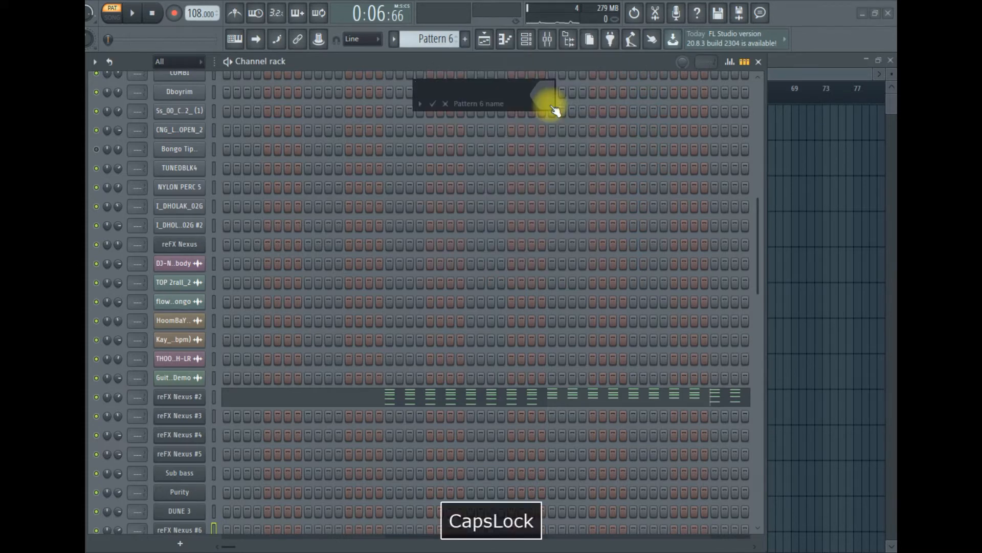
text(Horn)
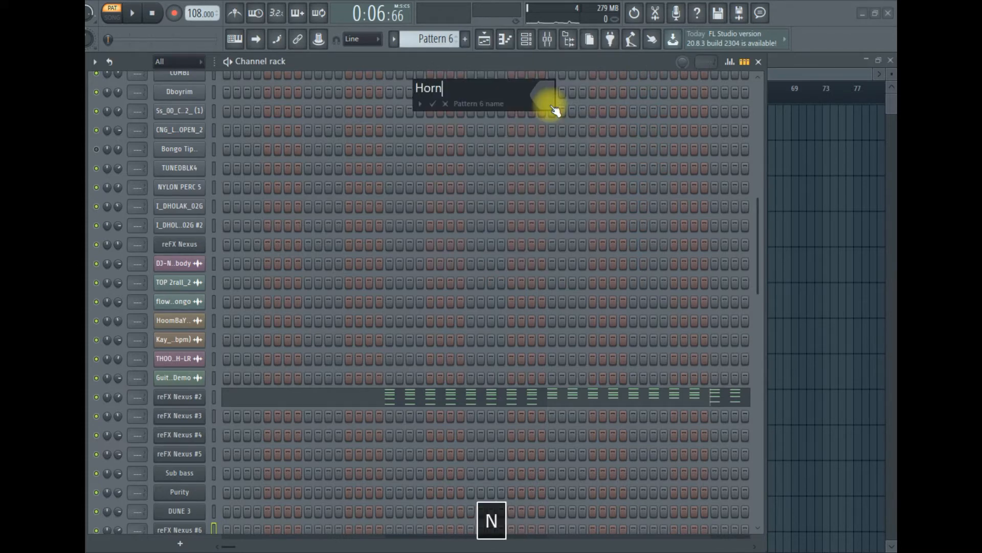
text(s 2)
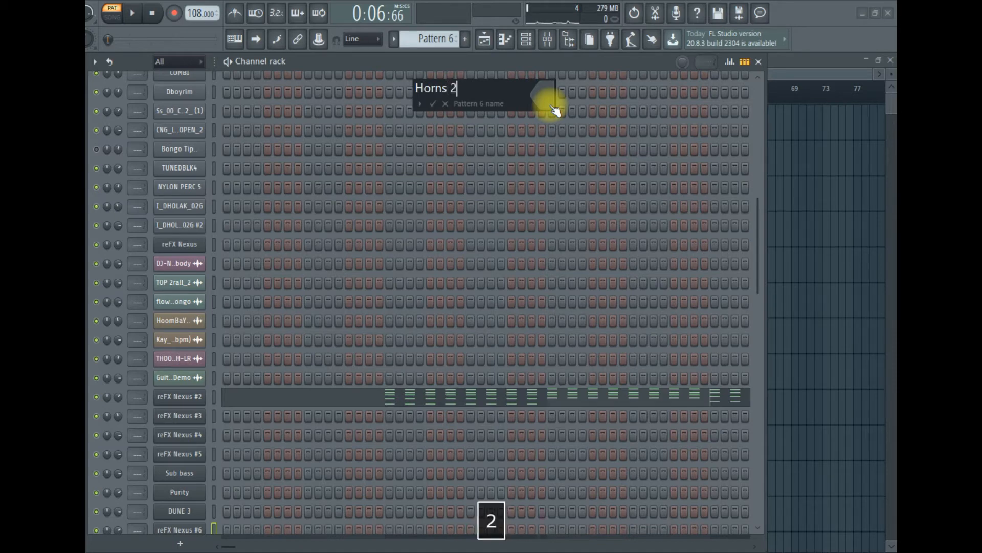
key(Return)
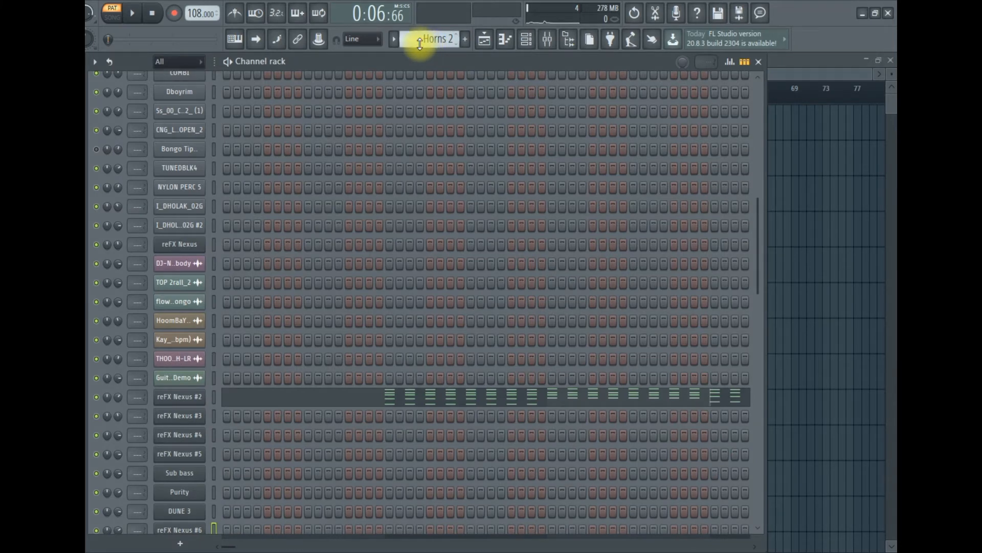
Step: Audition Pattern 7 and shorten the long D#7 note of reFX Nexus #4 so it ends where the following D7 starts
scroll(419, 41, down, 1)
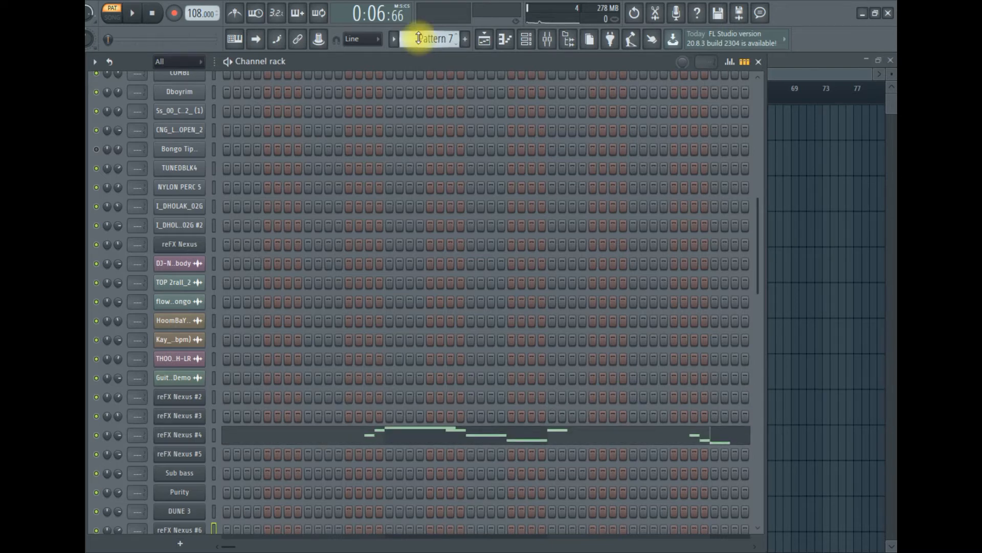
key(space)
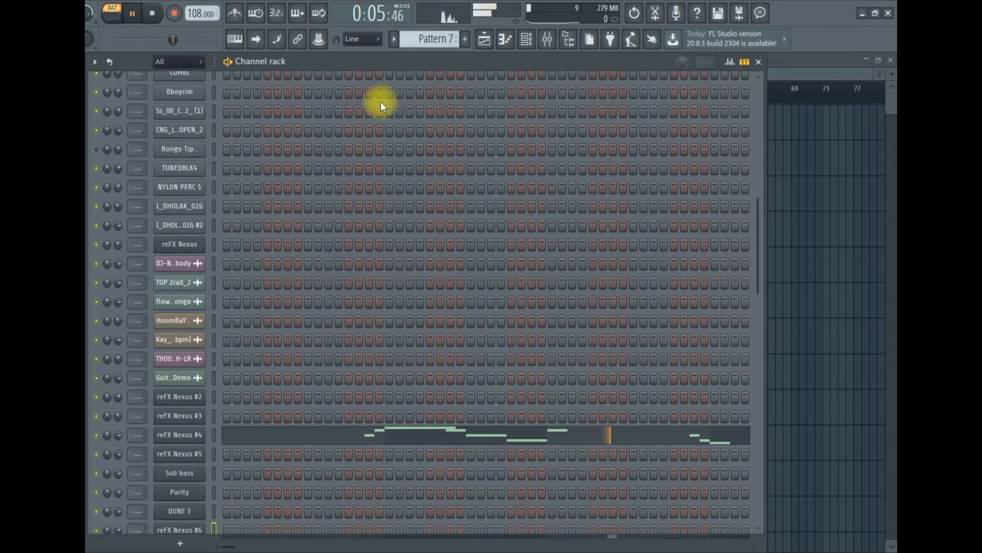
click(466, 431)
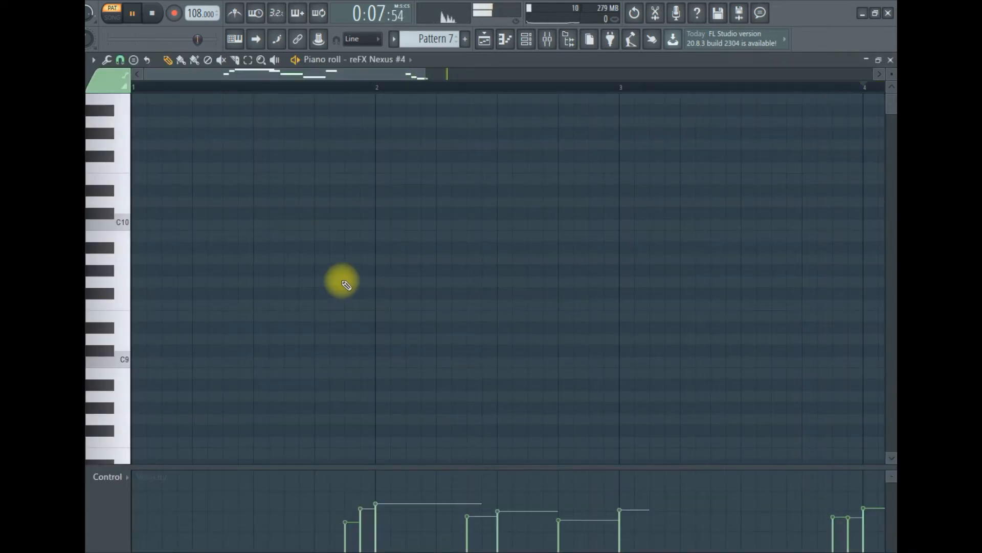
scroll(347, 283, down, 5)
drag(489, 261, 460, 259)
scroll(493, 267, down, 3)
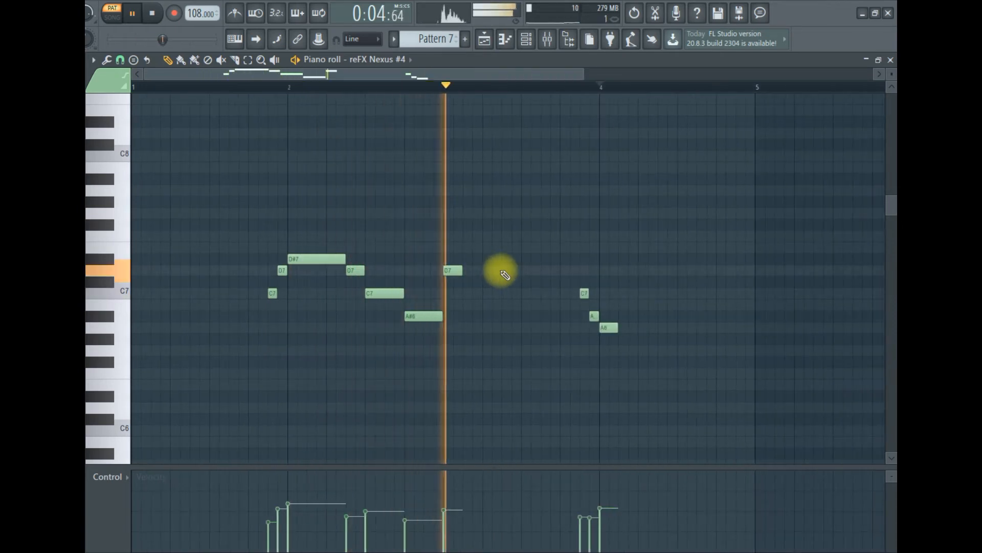
scroll(697, 364, up, 2)
scroll(680, 362, up, 3)
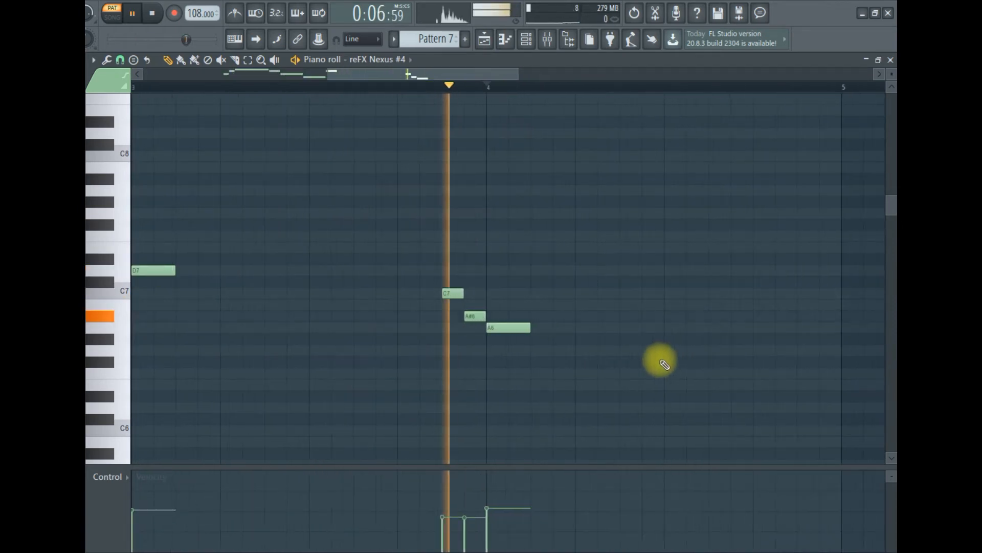
click(891, 60)
key(space)
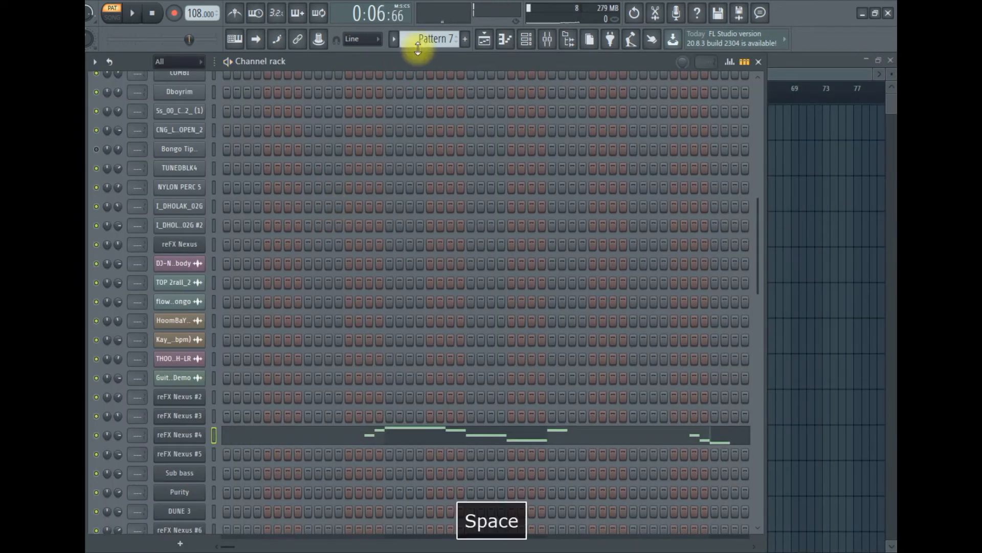
Step: Rename Pattern 7 as "Flute"
click(423, 43)
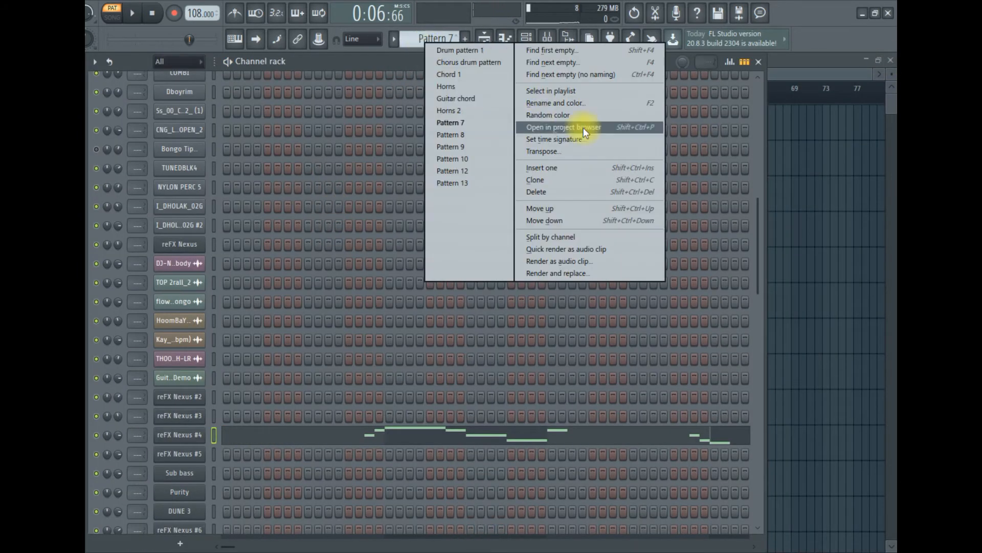
click(566, 103)
key(Caps_Lock)
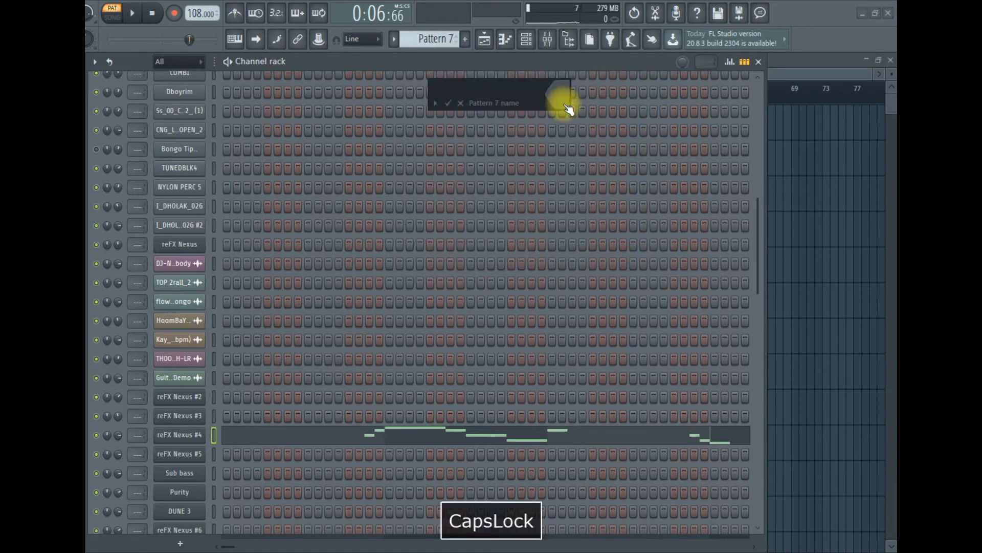
text(Flute)
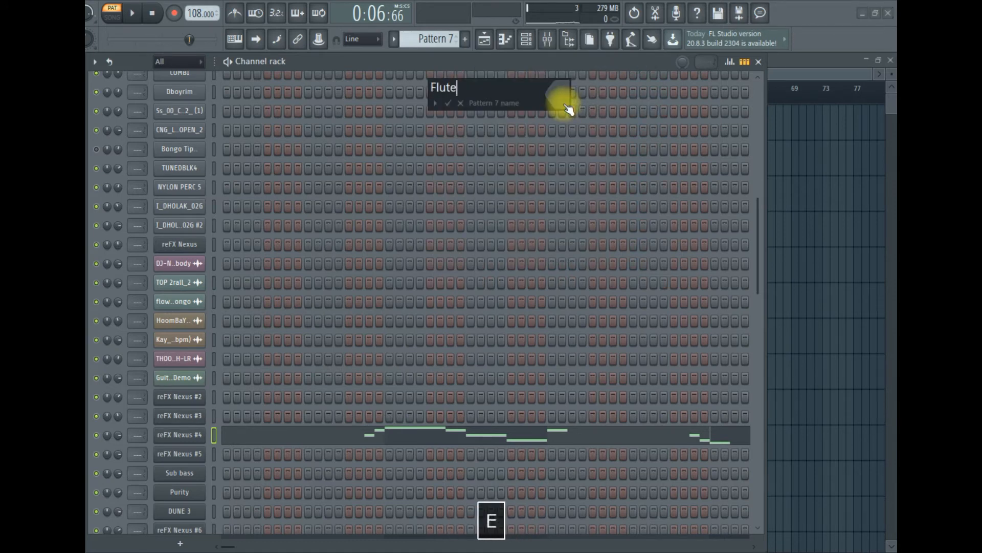
key(Return)
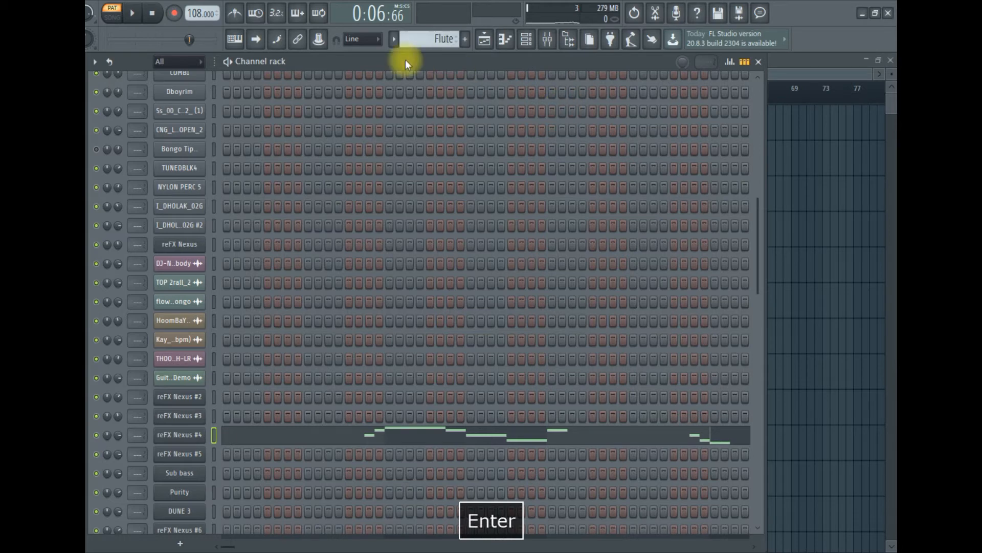
Step: Switch to Pattern 8 and rename it "Sub bass", correcting any typo in the name
scroll(429, 38, down, 1)
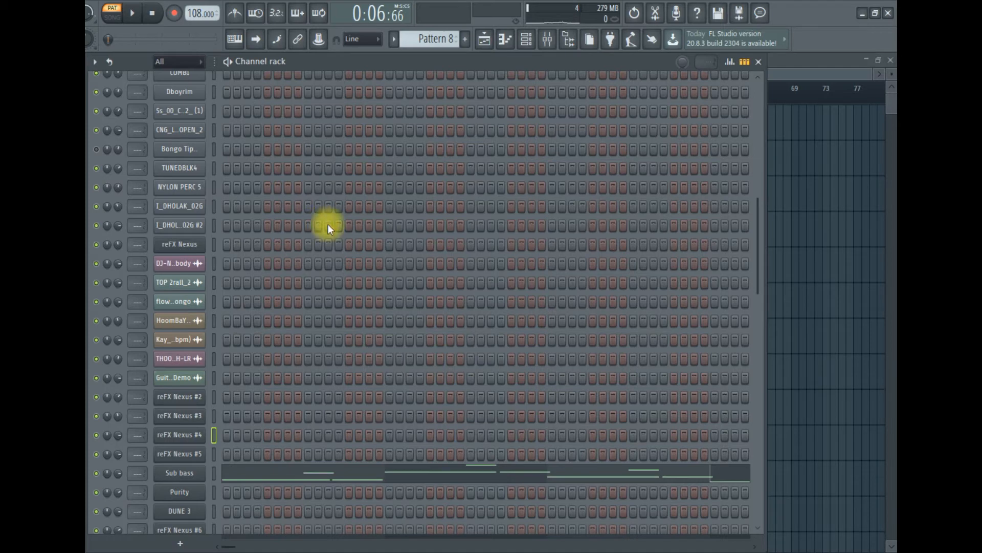
click(416, 40)
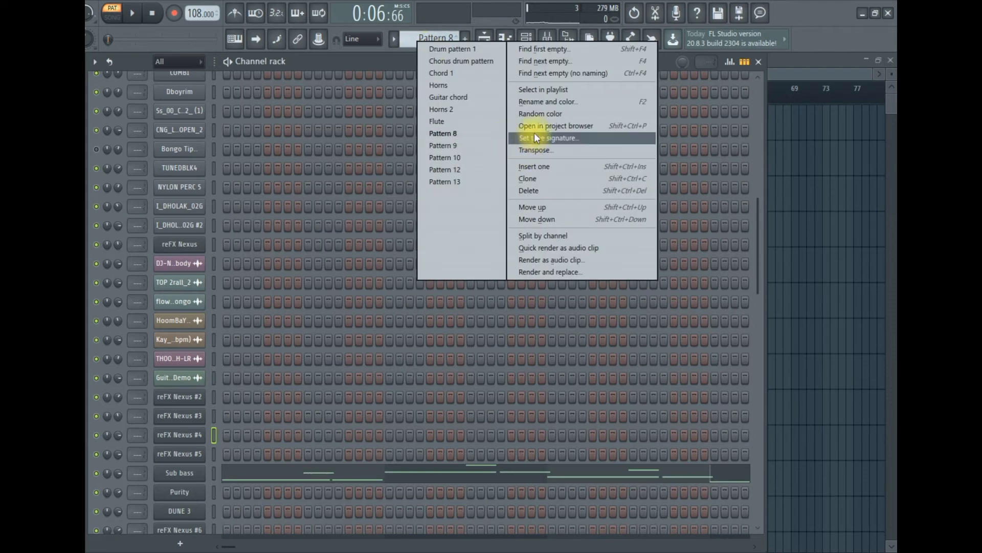
click(535, 104)
key(Caps_Lock)
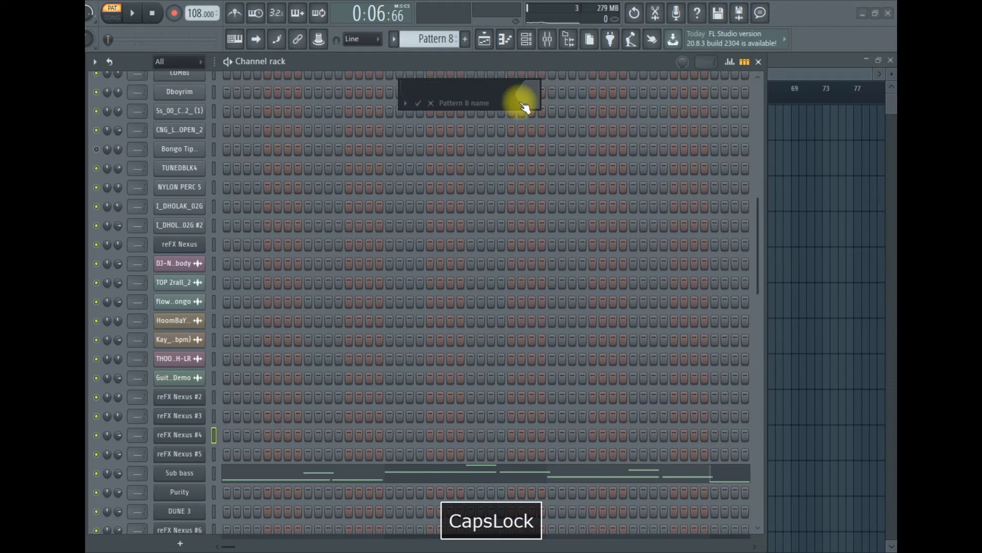
text(SU)
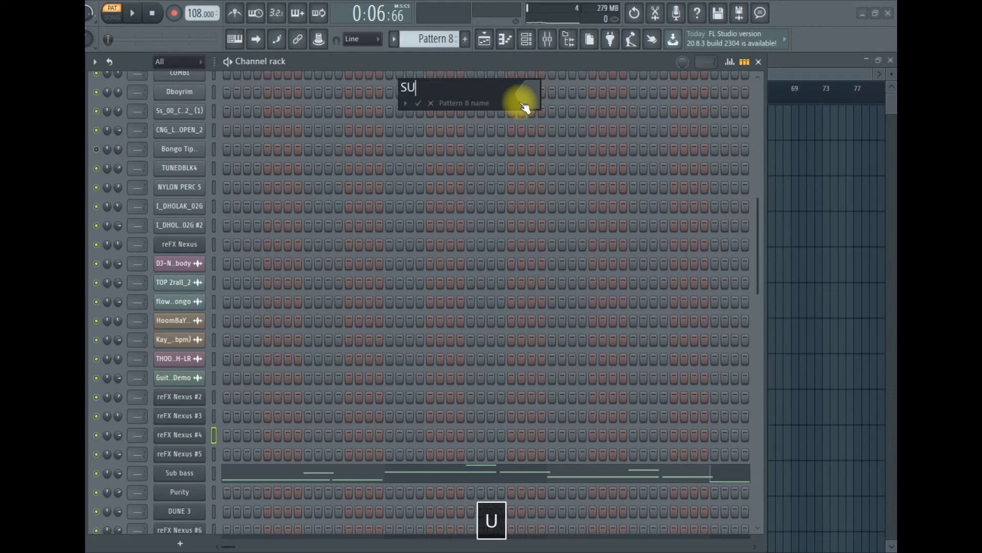
key(Caps_Lock)
text(ub bass)
key(Return)
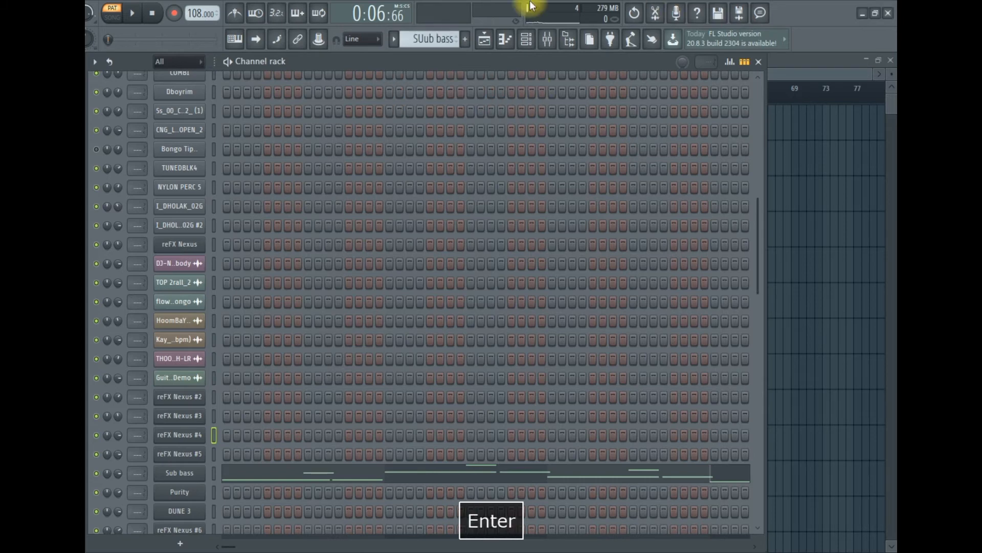
click(425, 39)
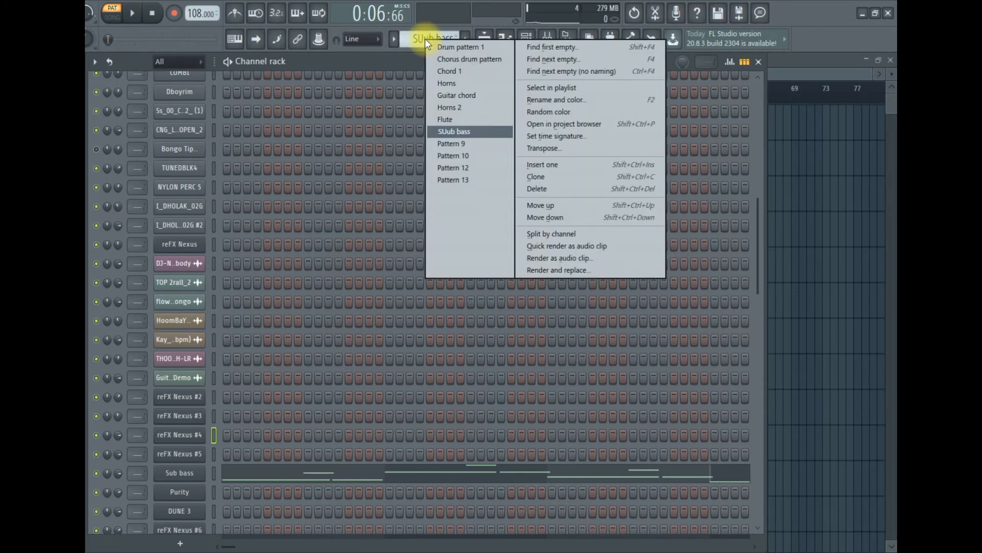
click(539, 100)
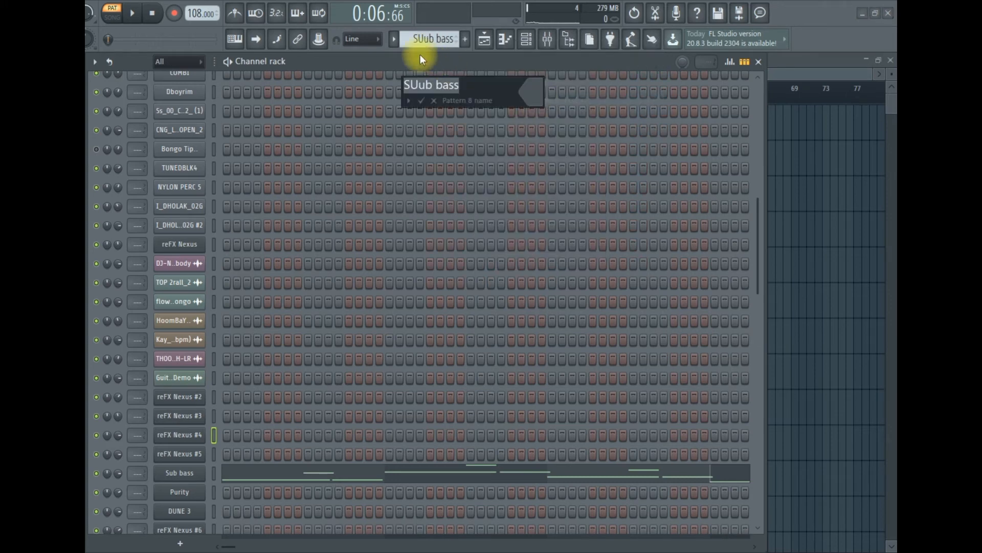
click(421, 86)
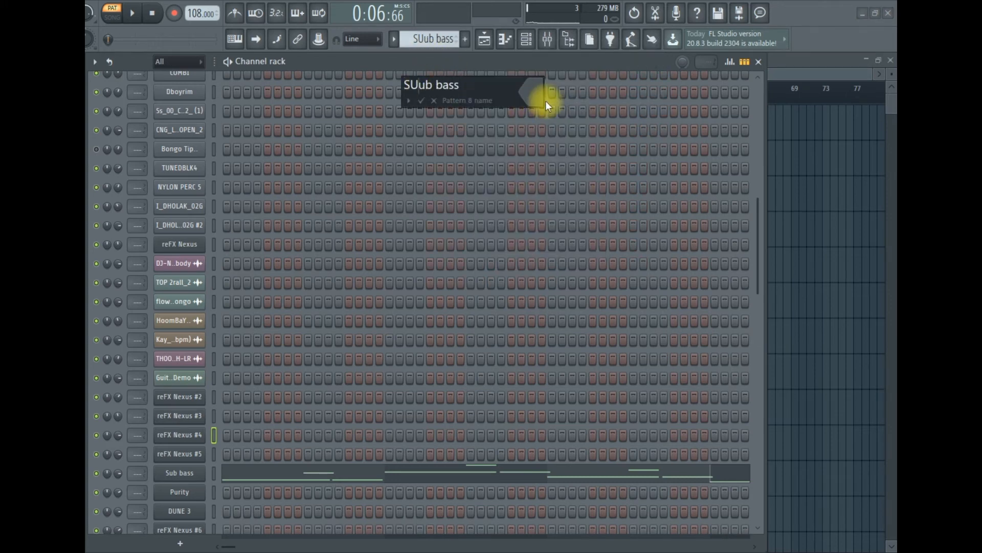
key(BackSpace)
key(Return)
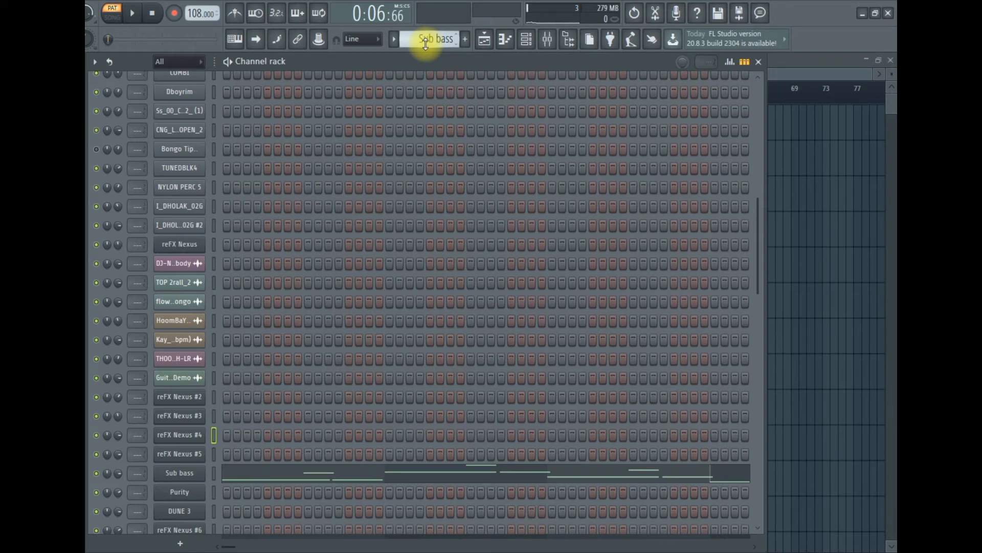
Step: Switch to Pattern 9, audition it and rename it "Marimba"
scroll(426, 41, down, 1)
scroll(404, 278, down, 4)
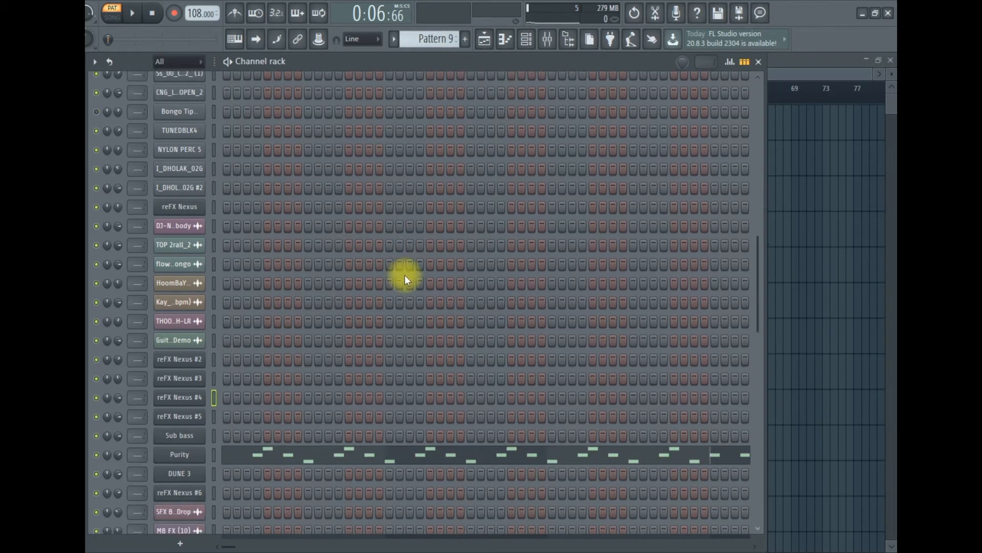
key(space)
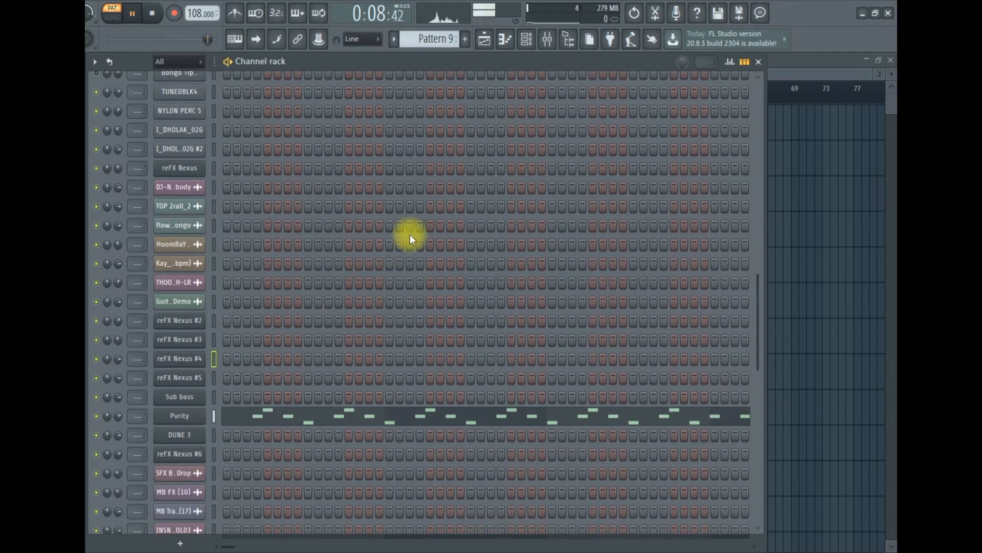
key(space)
click(429, 42)
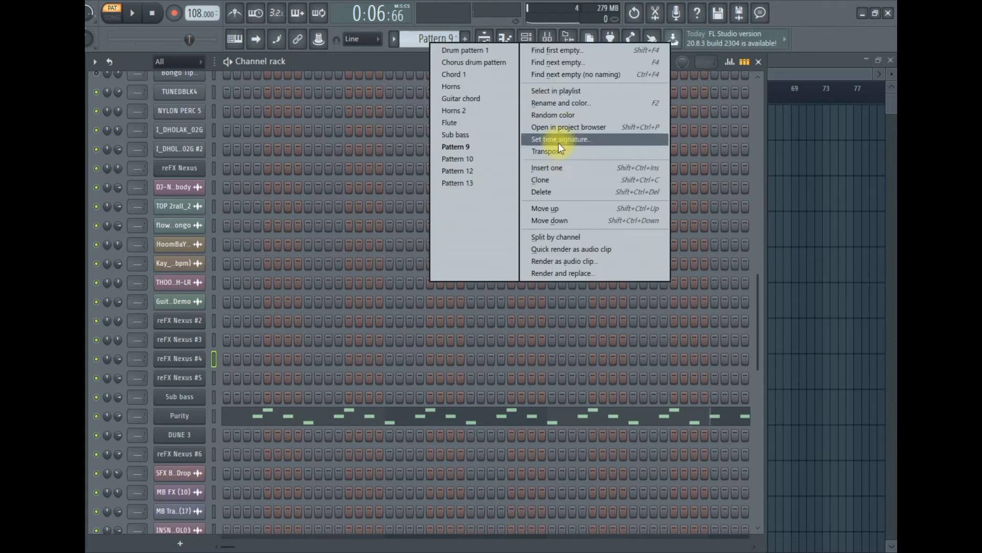
click(554, 104)
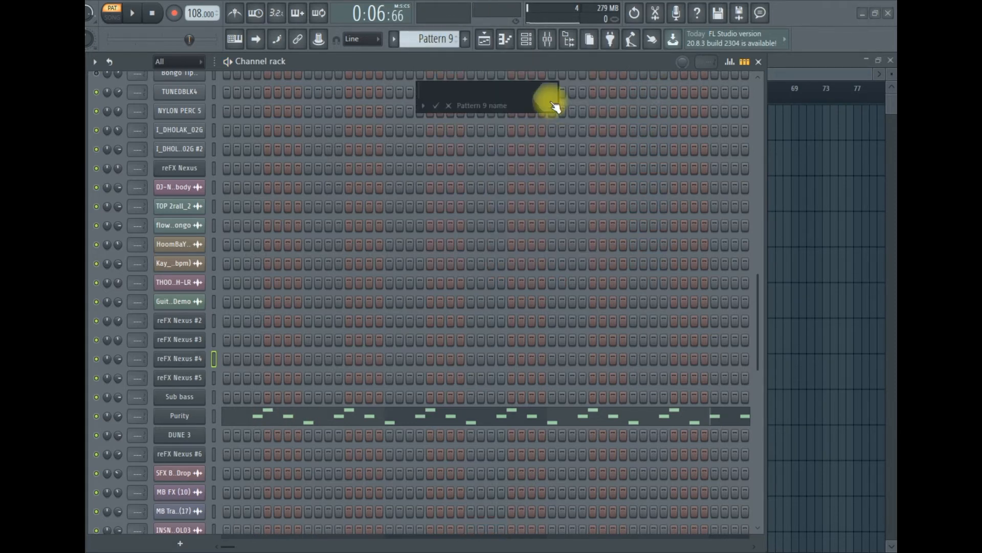
key(Caps_Lock)
text(Marimba)
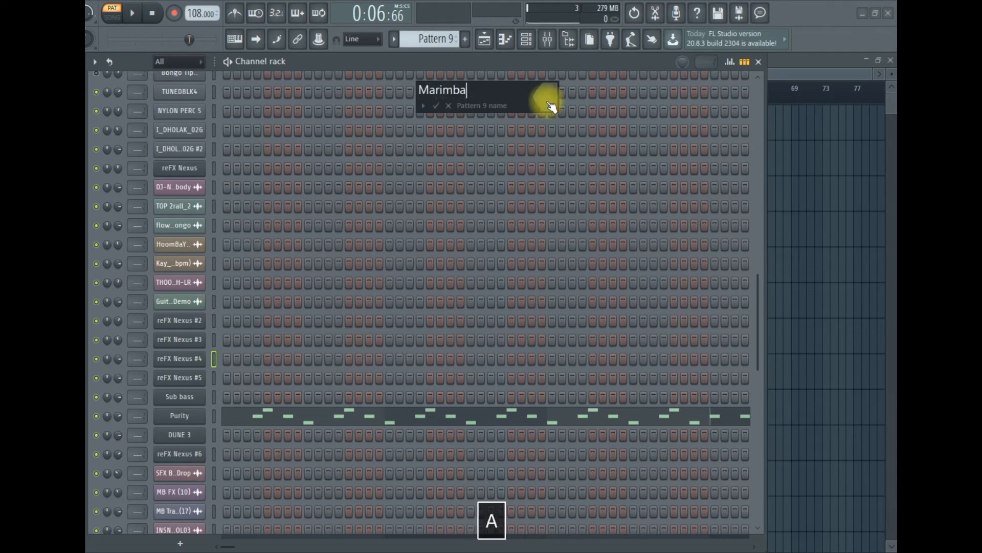
key(Return)
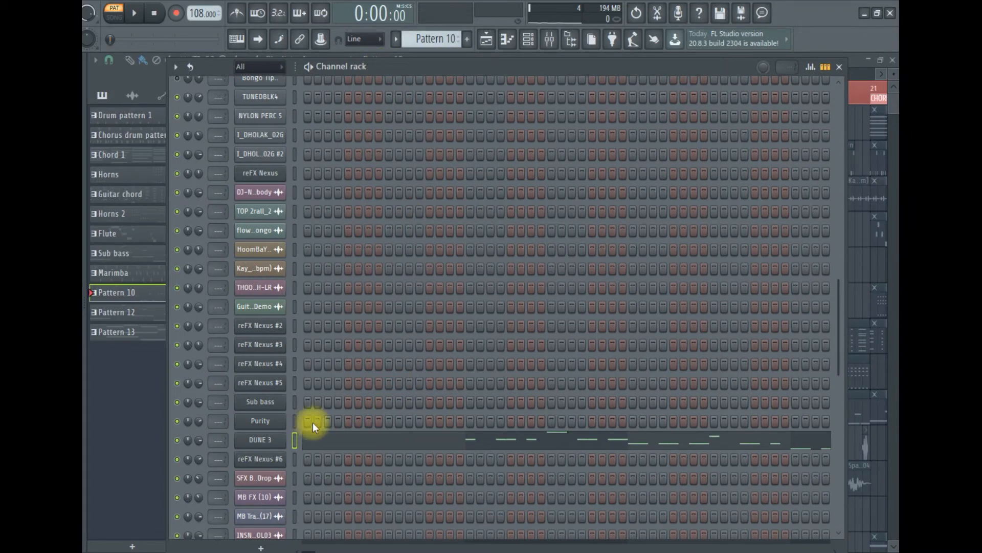
Step: Audition Pattern 10 and rename it "Synth bass"
key(space)
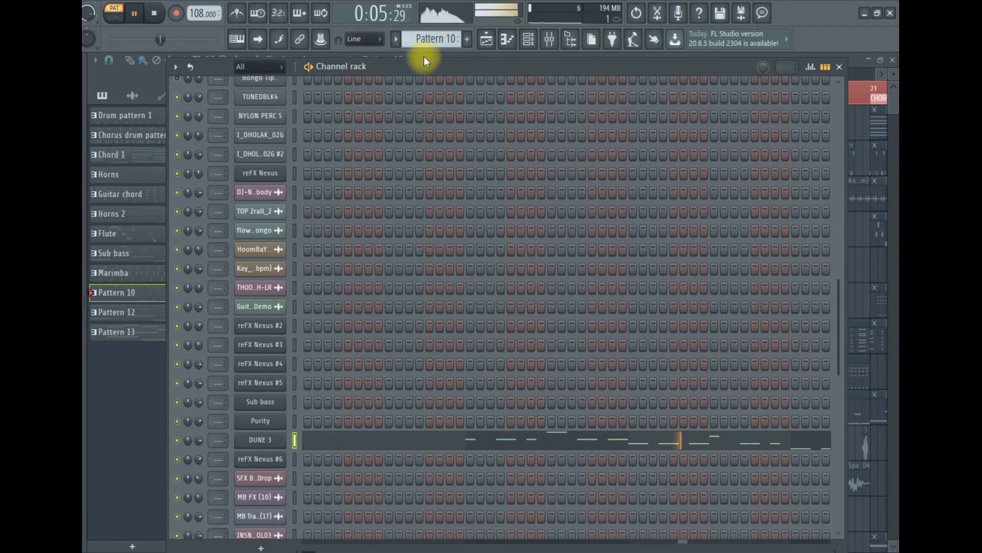
key(space)
click(425, 39)
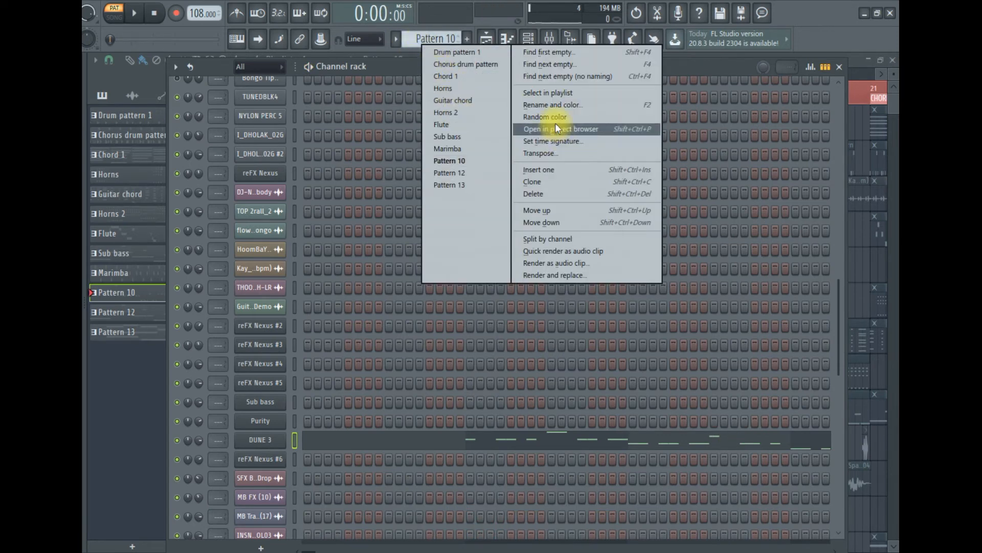
click(549, 104)
key(Caps_Lock)
text(SYnt)
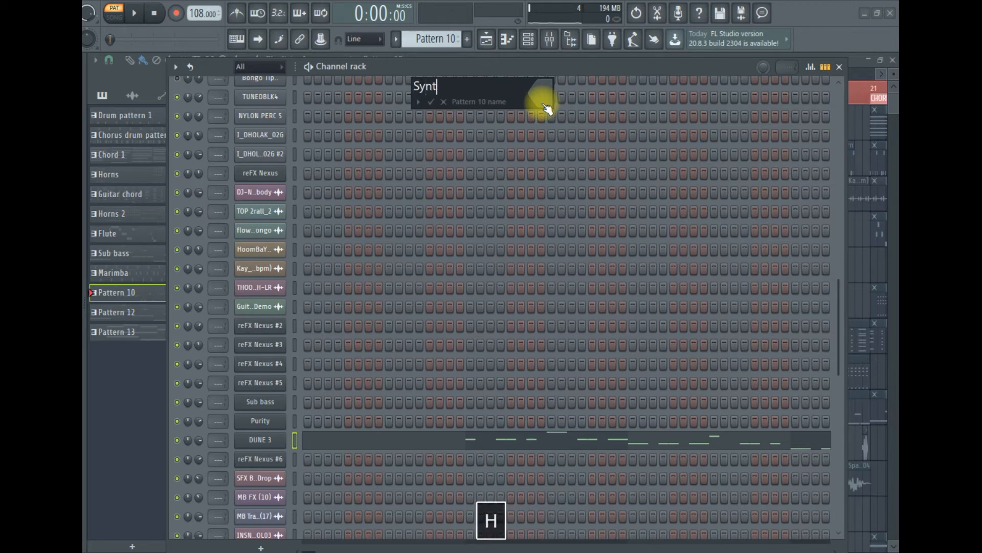
text(h bass)
key(Return)
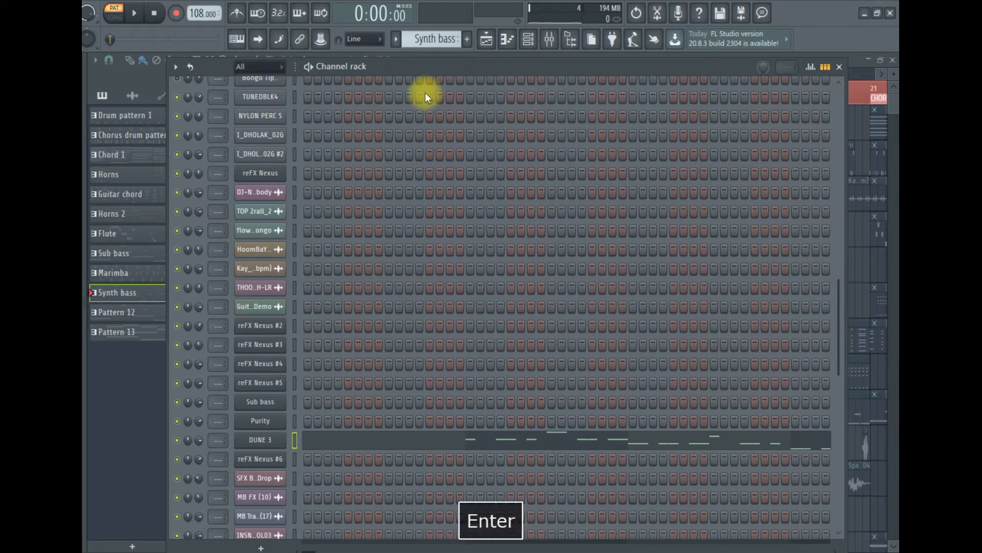
Step: Switch to Pattern 12 and rename it "Sub bass 2"
scroll(435, 38, down, 2)
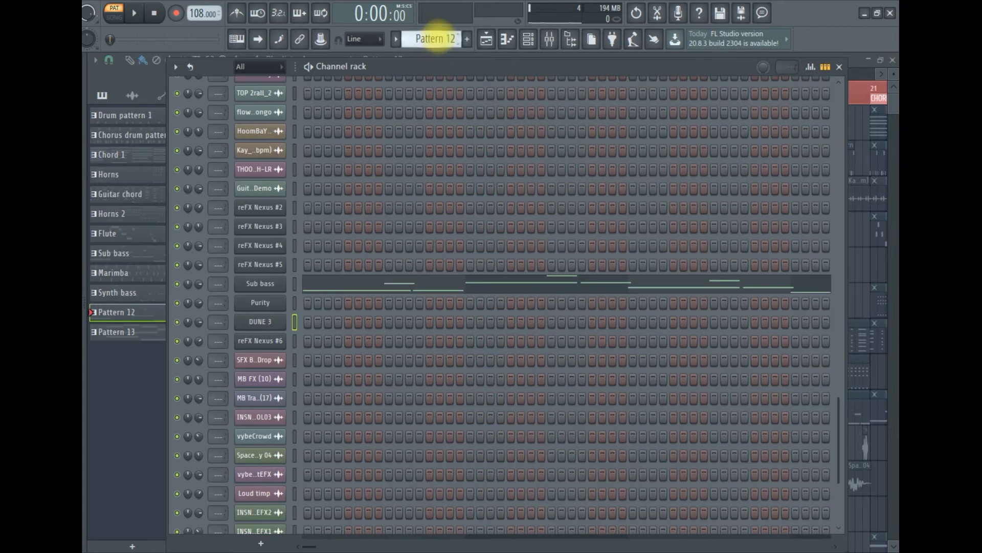
click(435, 38)
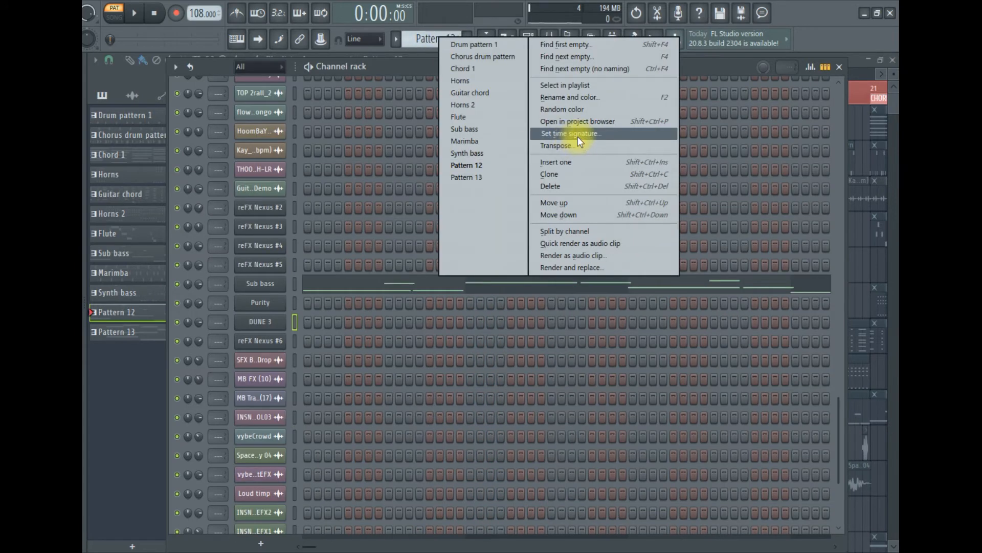
click(566, 99)
key(Caps_Lock)
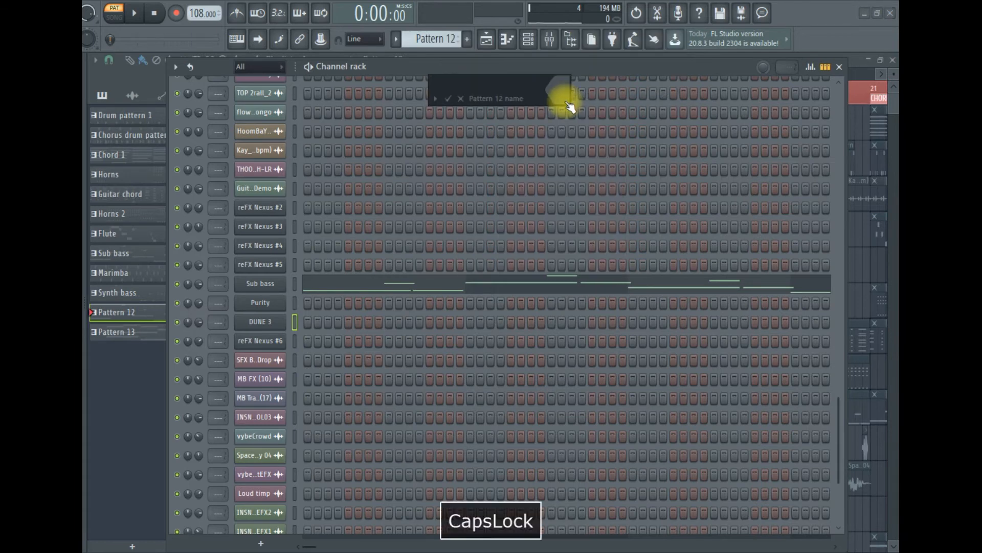
text(Sub)
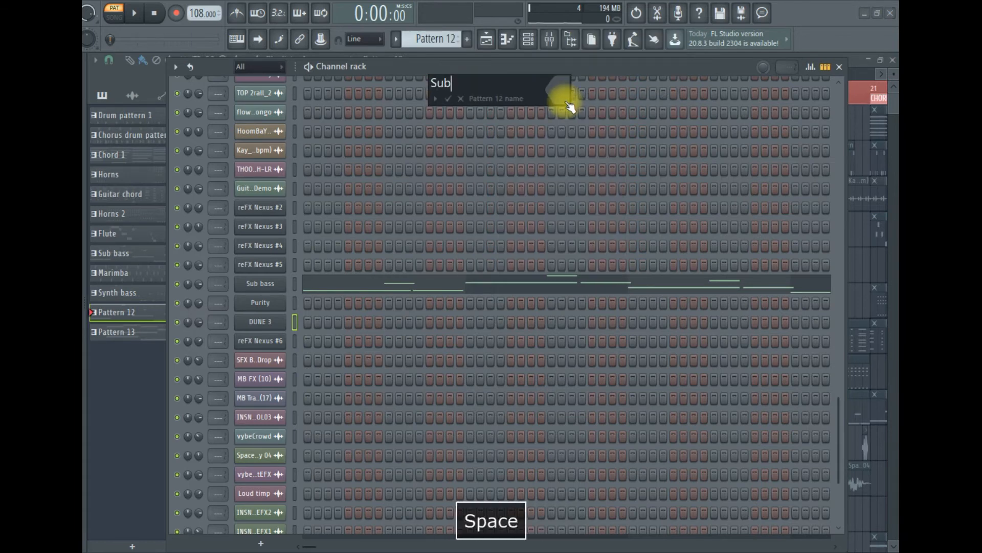
text( bass 2)
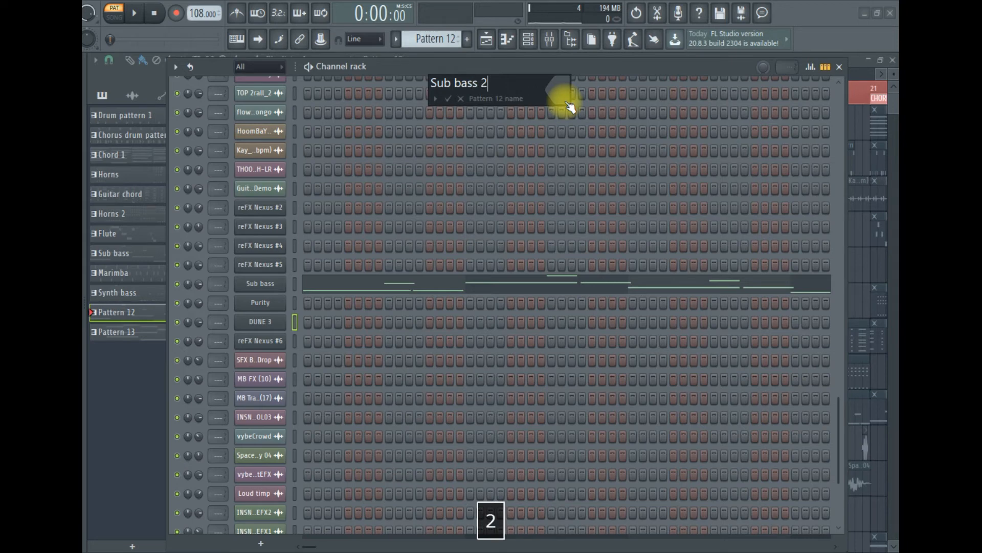
key(Return)
Step: Switch to Pattern 13 and rename it "PAD"
scroll(425, 40, down, 1)
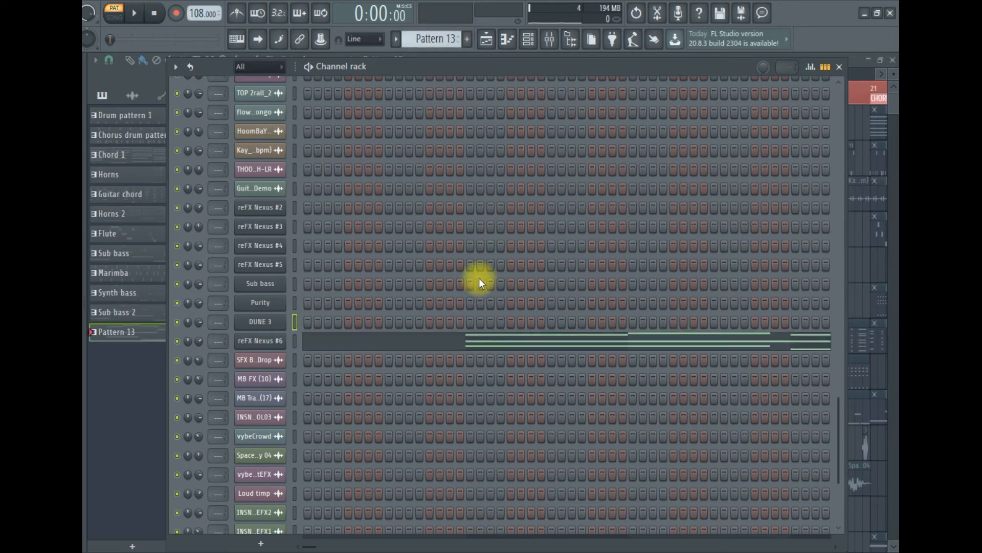
click(436, 39)
click(543, 110)
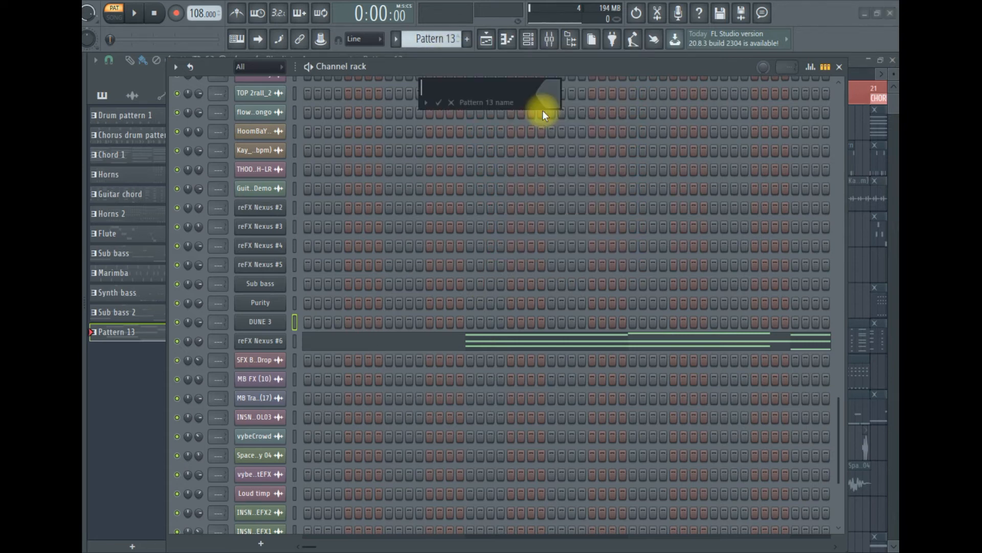
text(PAD)
key(Caps_Lock)
key(Return)
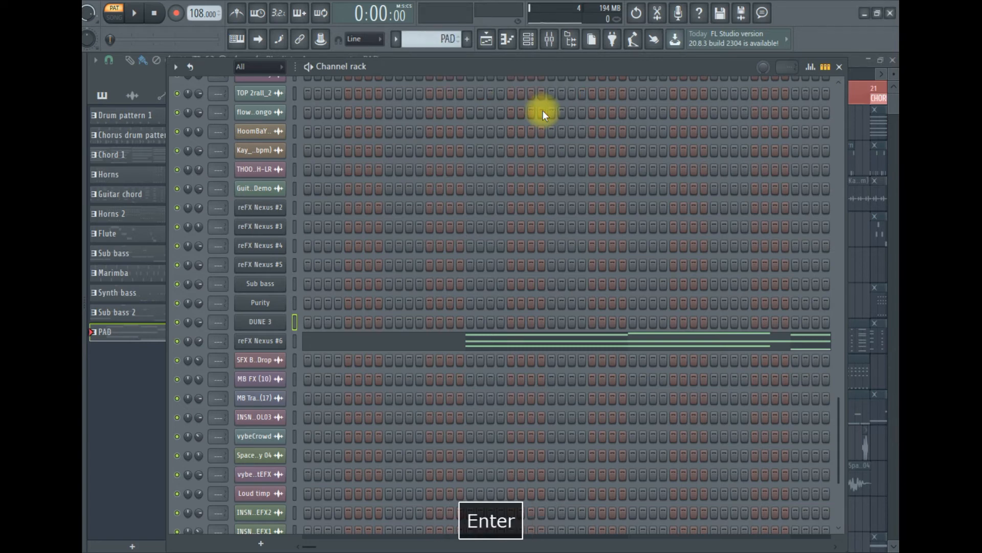
Step: Check the pattern slots around PAD for further content, then return to PAD and audition it
scroll(455, 35, up, 1)
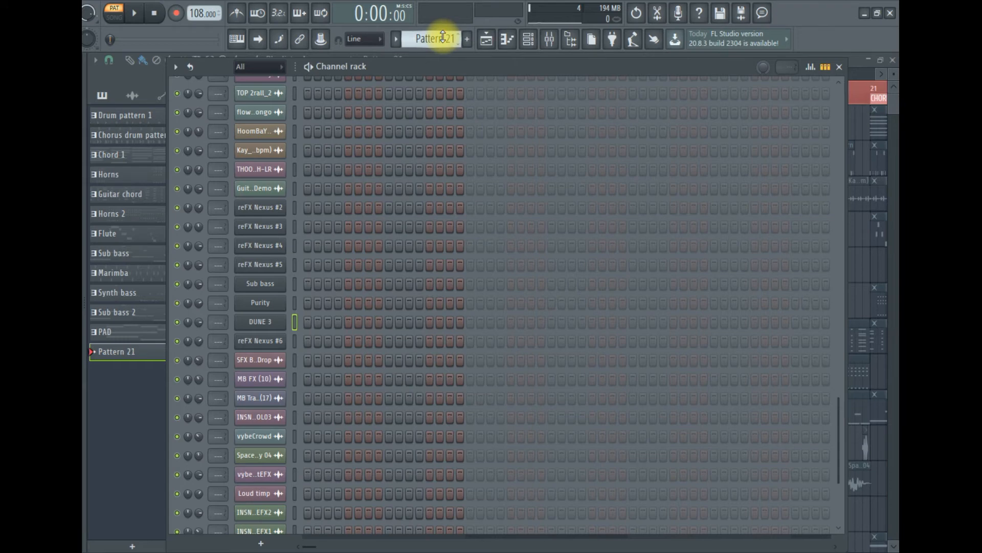
scroll(443, 39, down, 1)
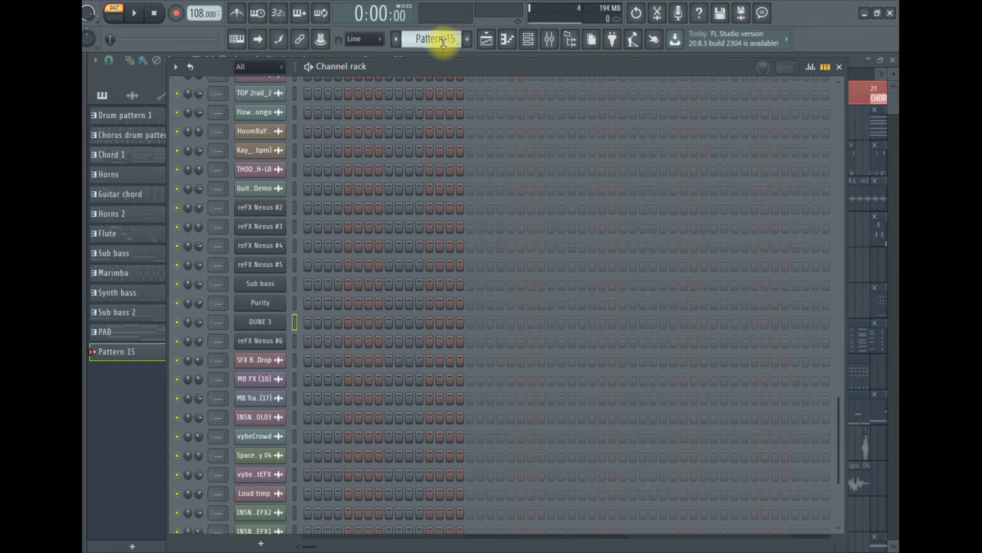
scroll(443, 40, down, 1)
key(space)
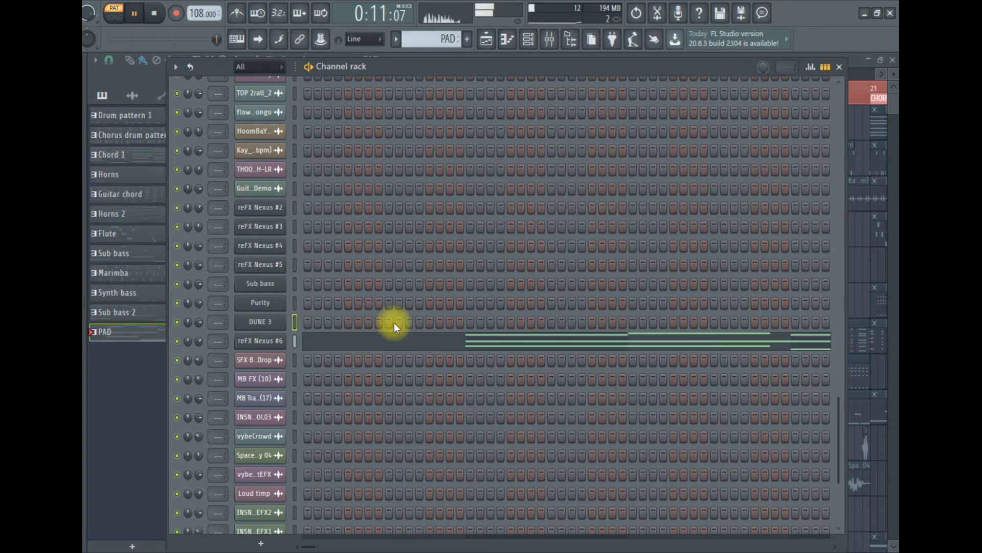
key(space)
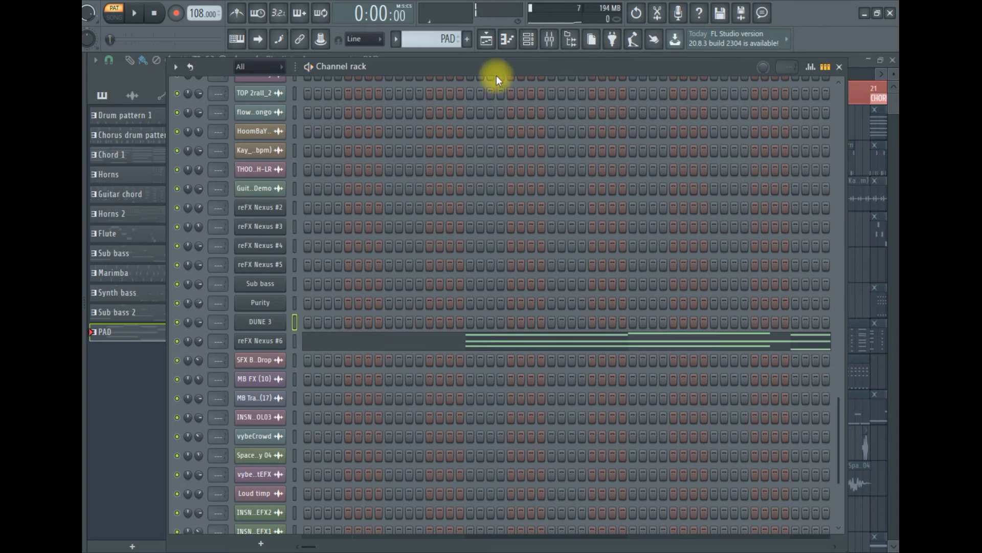
Step: Show the playlist arrangement and play the whole song in song mode
click(492, 44)
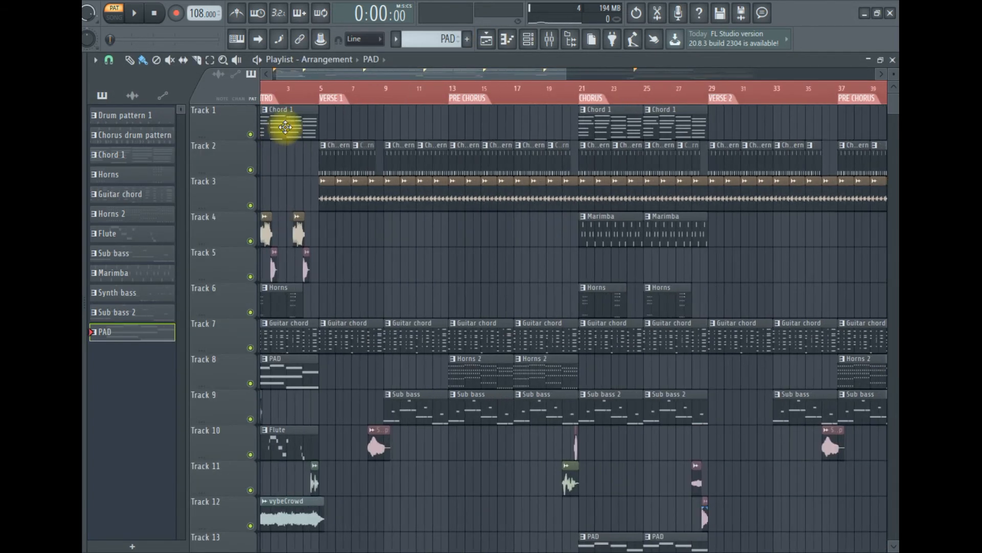
scroll(325, 207, down, 2)
key(space)
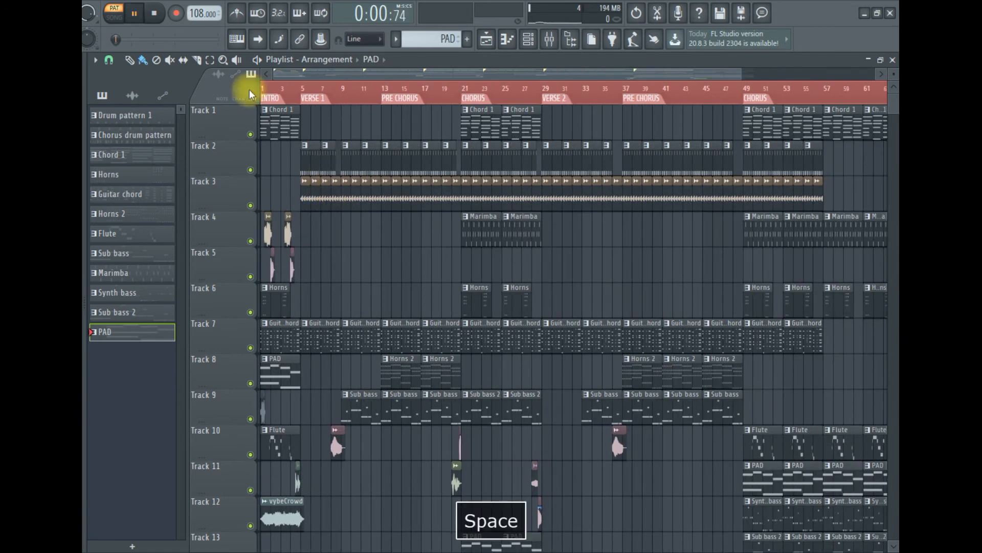
click(115, 17)
click(136, 15)
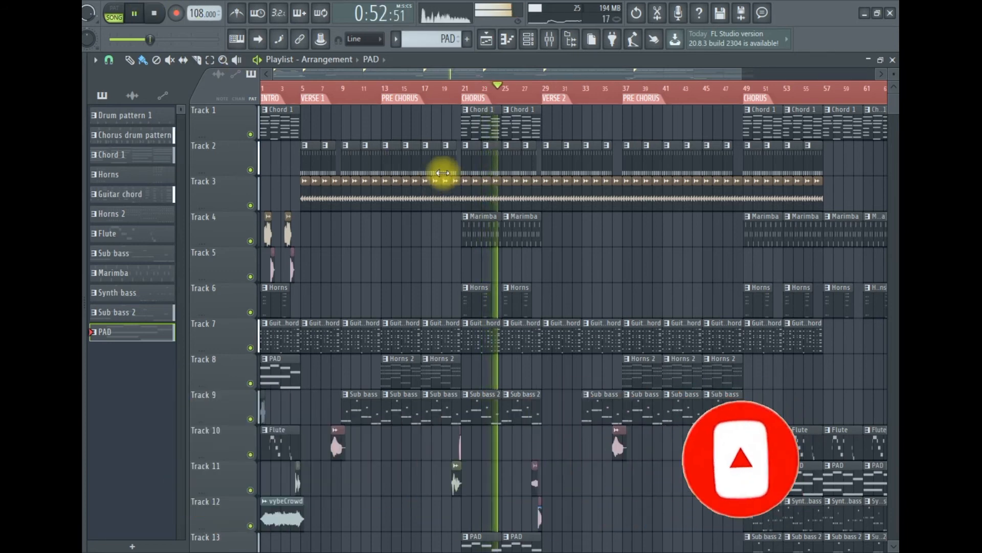
Step: Examine the layout of the renamed clips across all tracks and sections of the arrangement while the song plays
scroll(485, 238, up, 5)
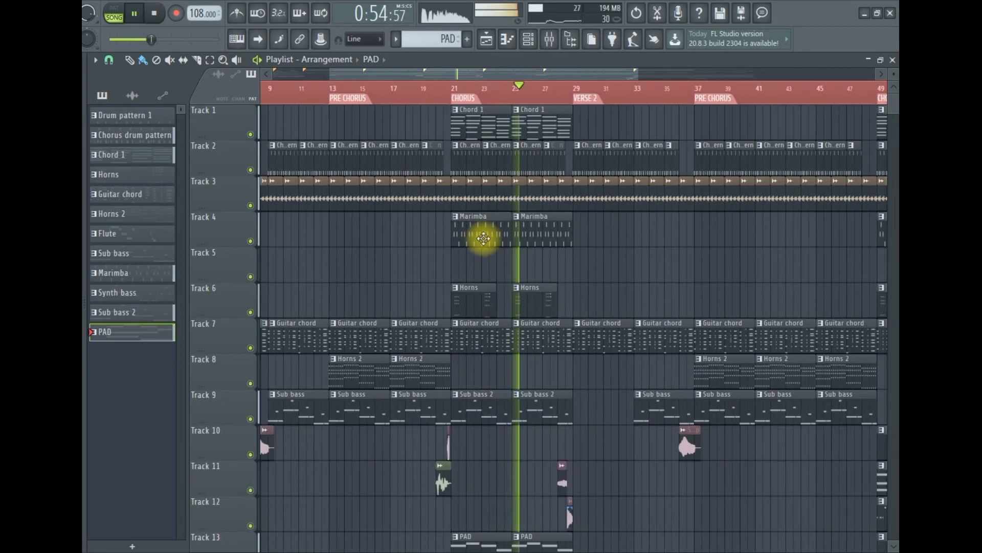
scroll(495, 245, down, 6)
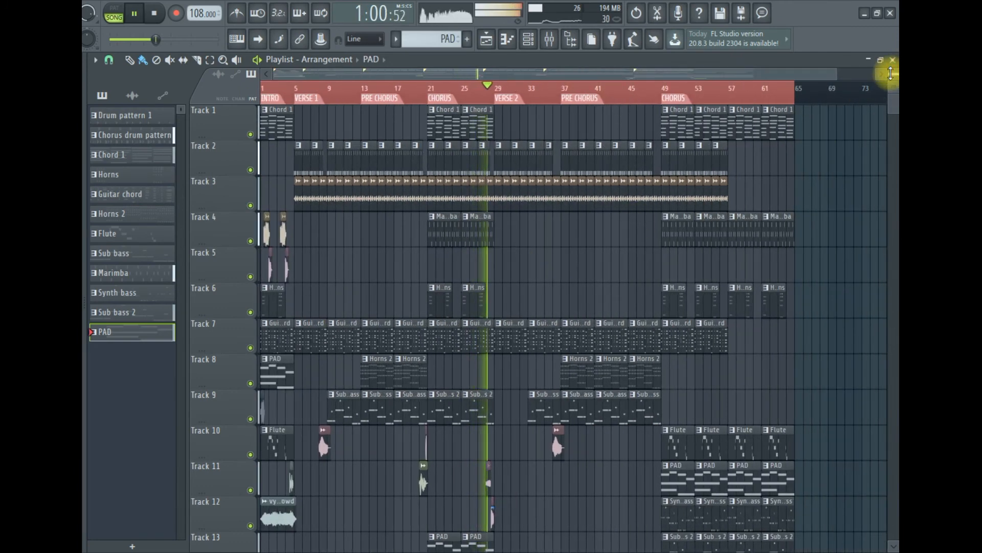
scroll(891, 73, down, 3)
scroll(891, 74, up, 3)
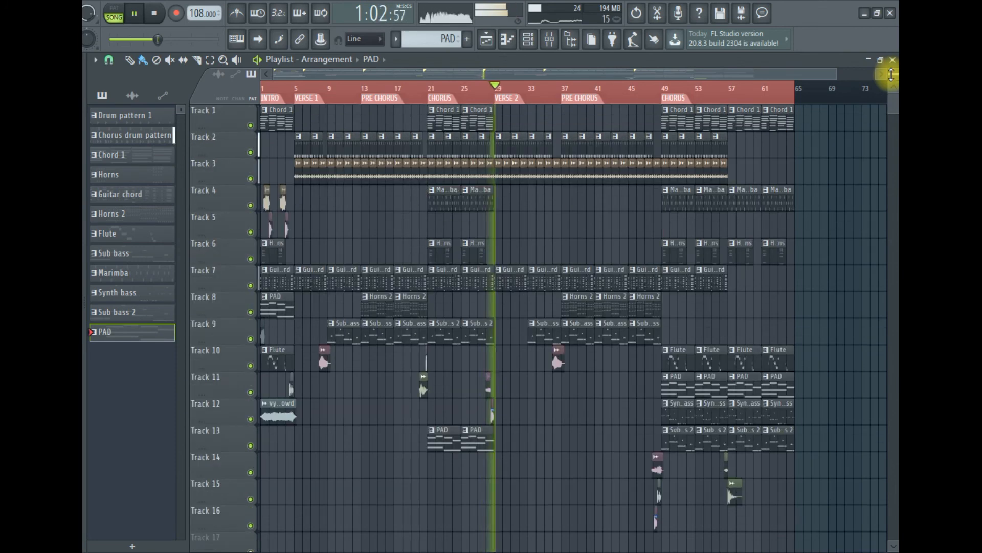
scroll(891, 74, down, 3)
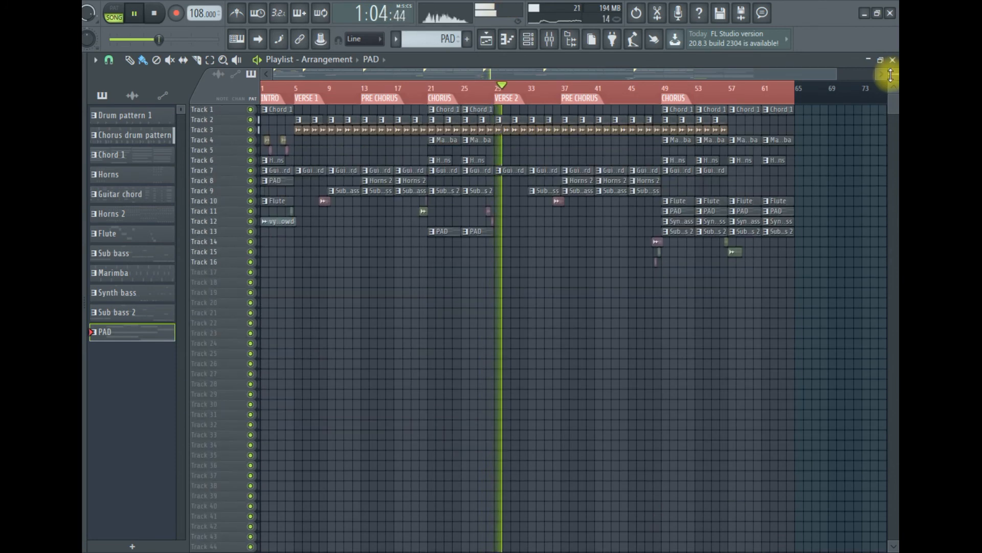
scroll(891, 74, up, 3)
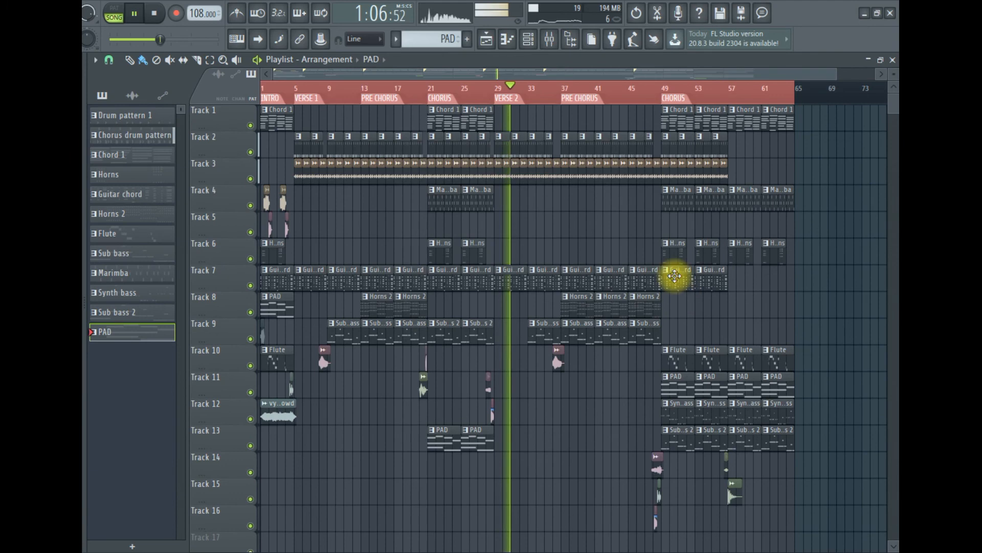
scroll(561, 225, up, 4)
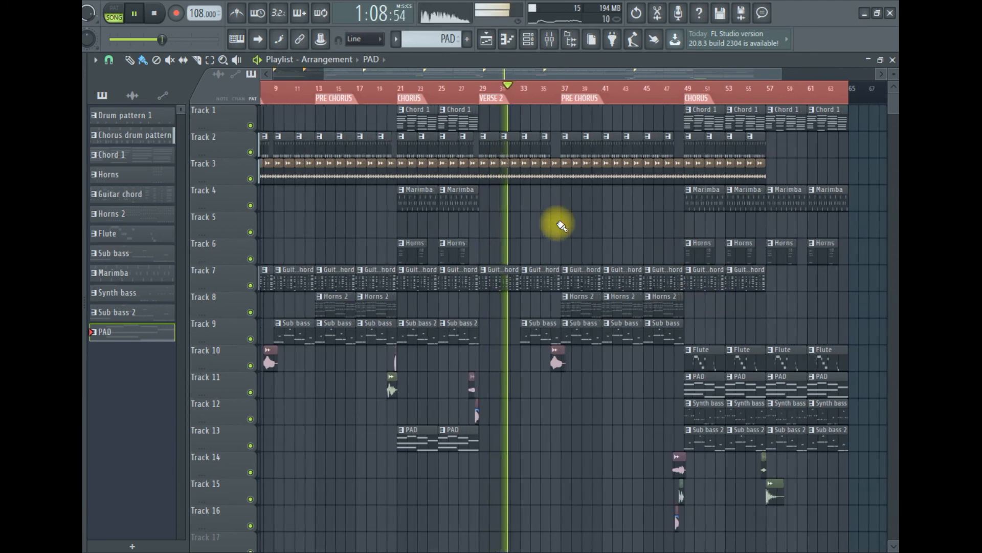
scroll(562, 225, up, 3)
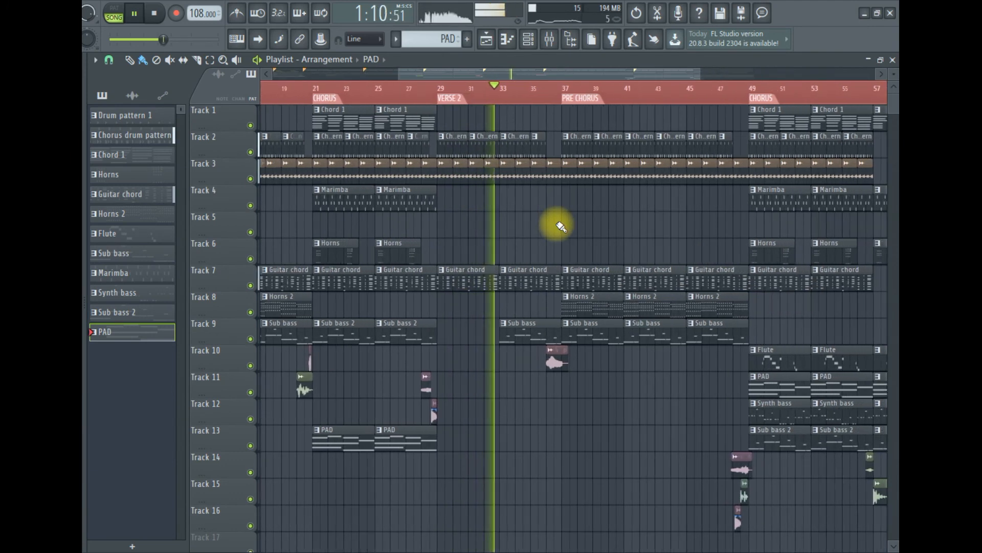
scroll(559, 227, down, 7)
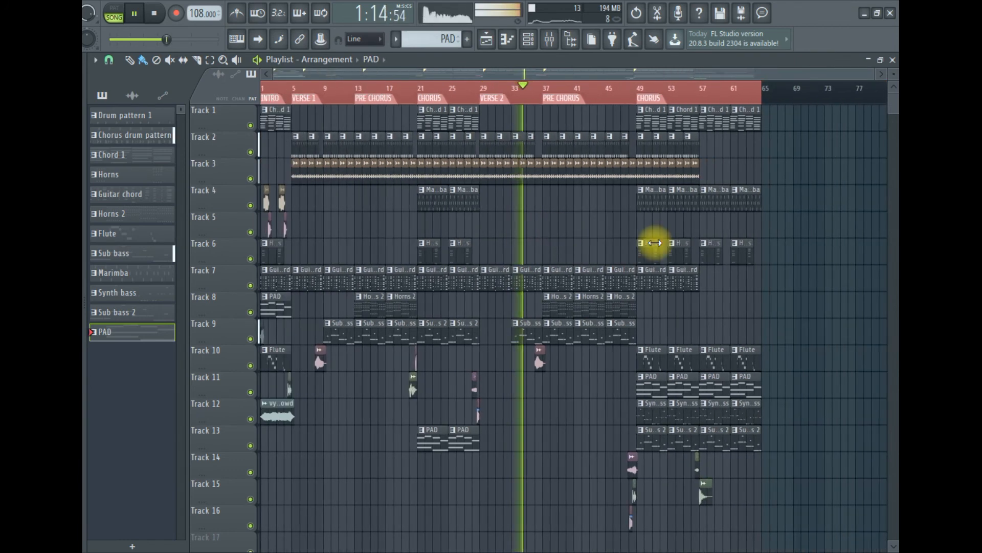
scroll(788, 285, down, 4)
scroll(889, 246, up, 4)
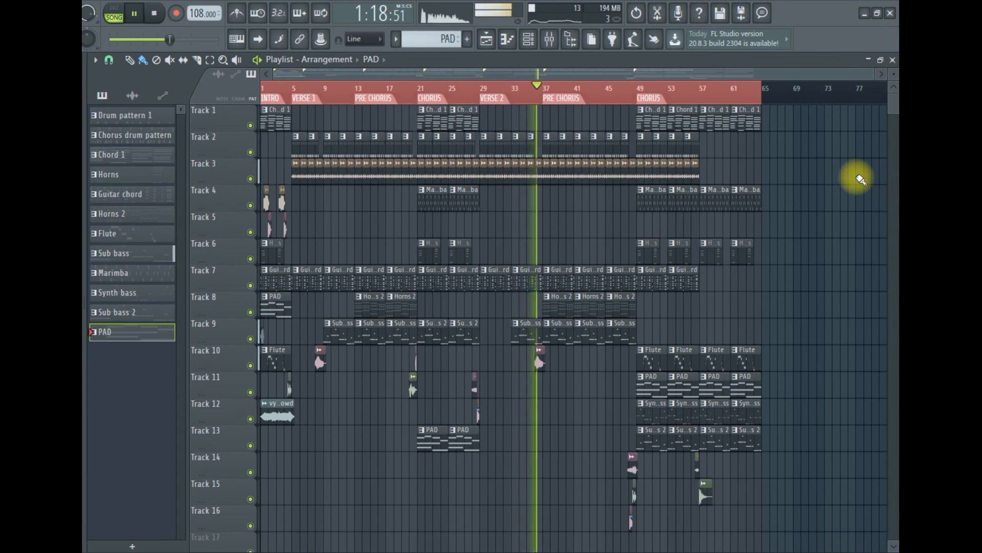
Step: Inspect the Flute clip in the last chorus on Track 10 and its notes in the channel rack, then return to the playlist
scroll(808, 279, up, 3)
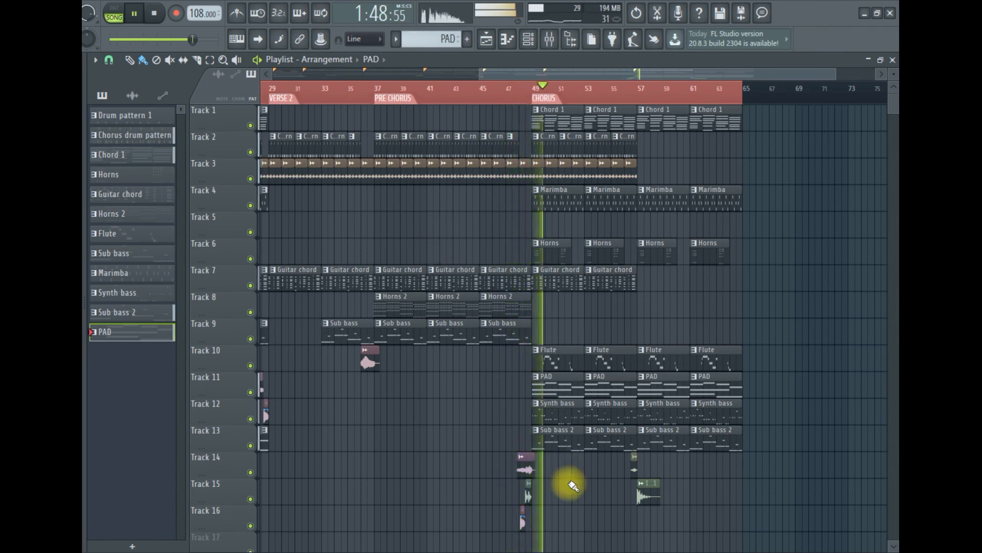
scroll(504, 413, up, 3)
scroll(502, 417, up, 3)
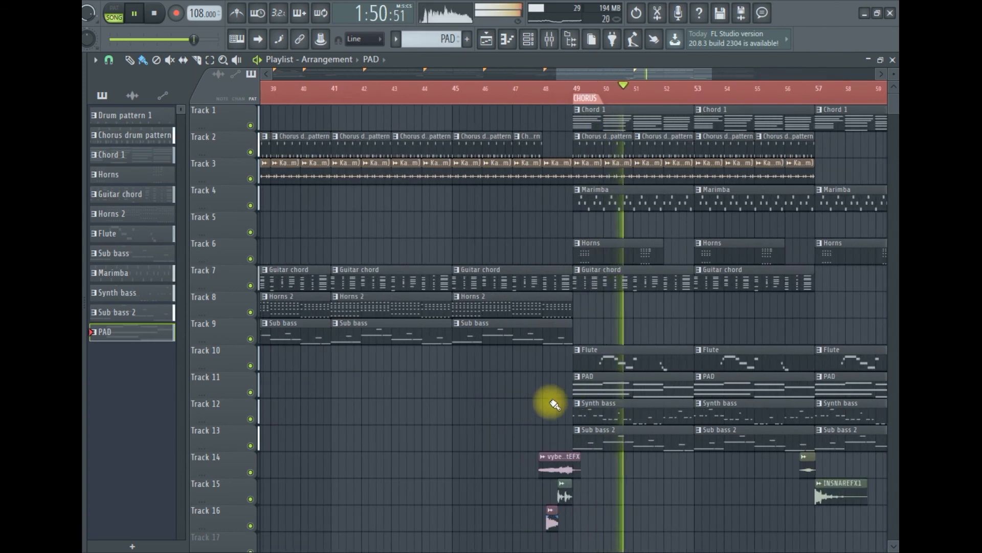
double_click(607, 354)
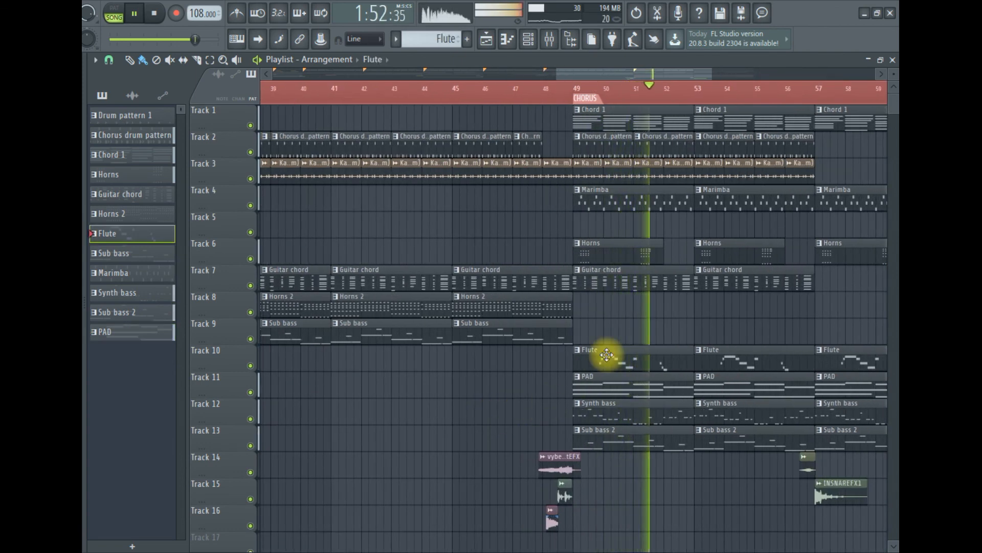
click(529, 39)
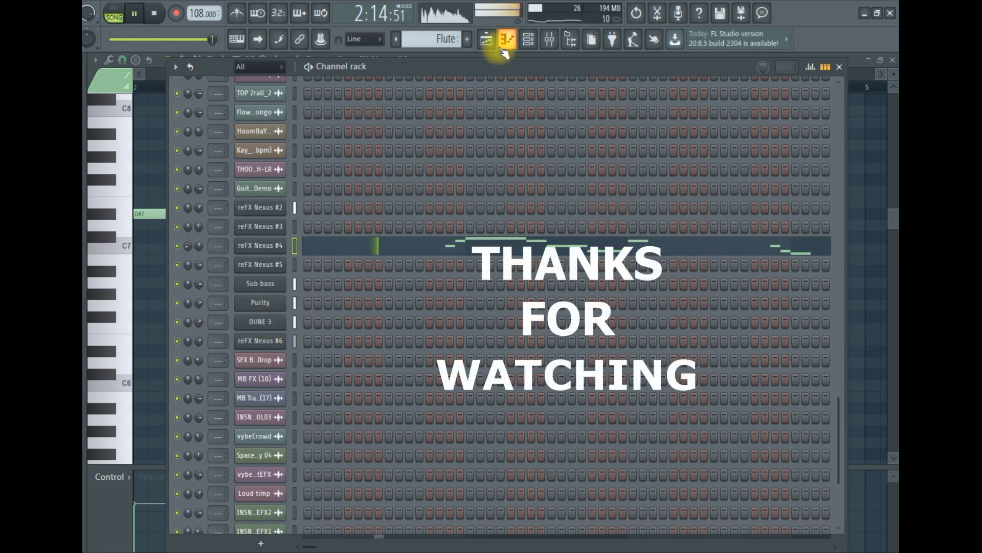
click(488, 39)
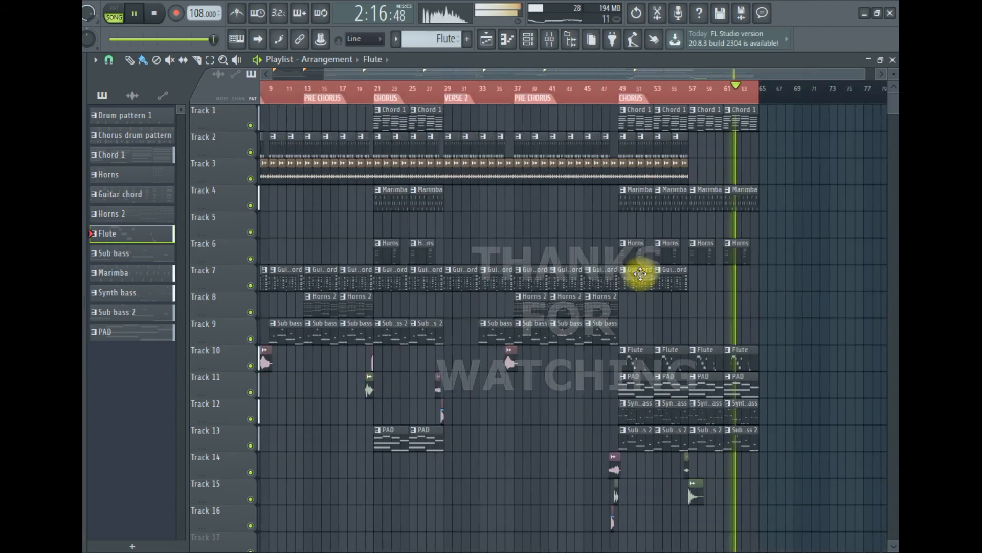